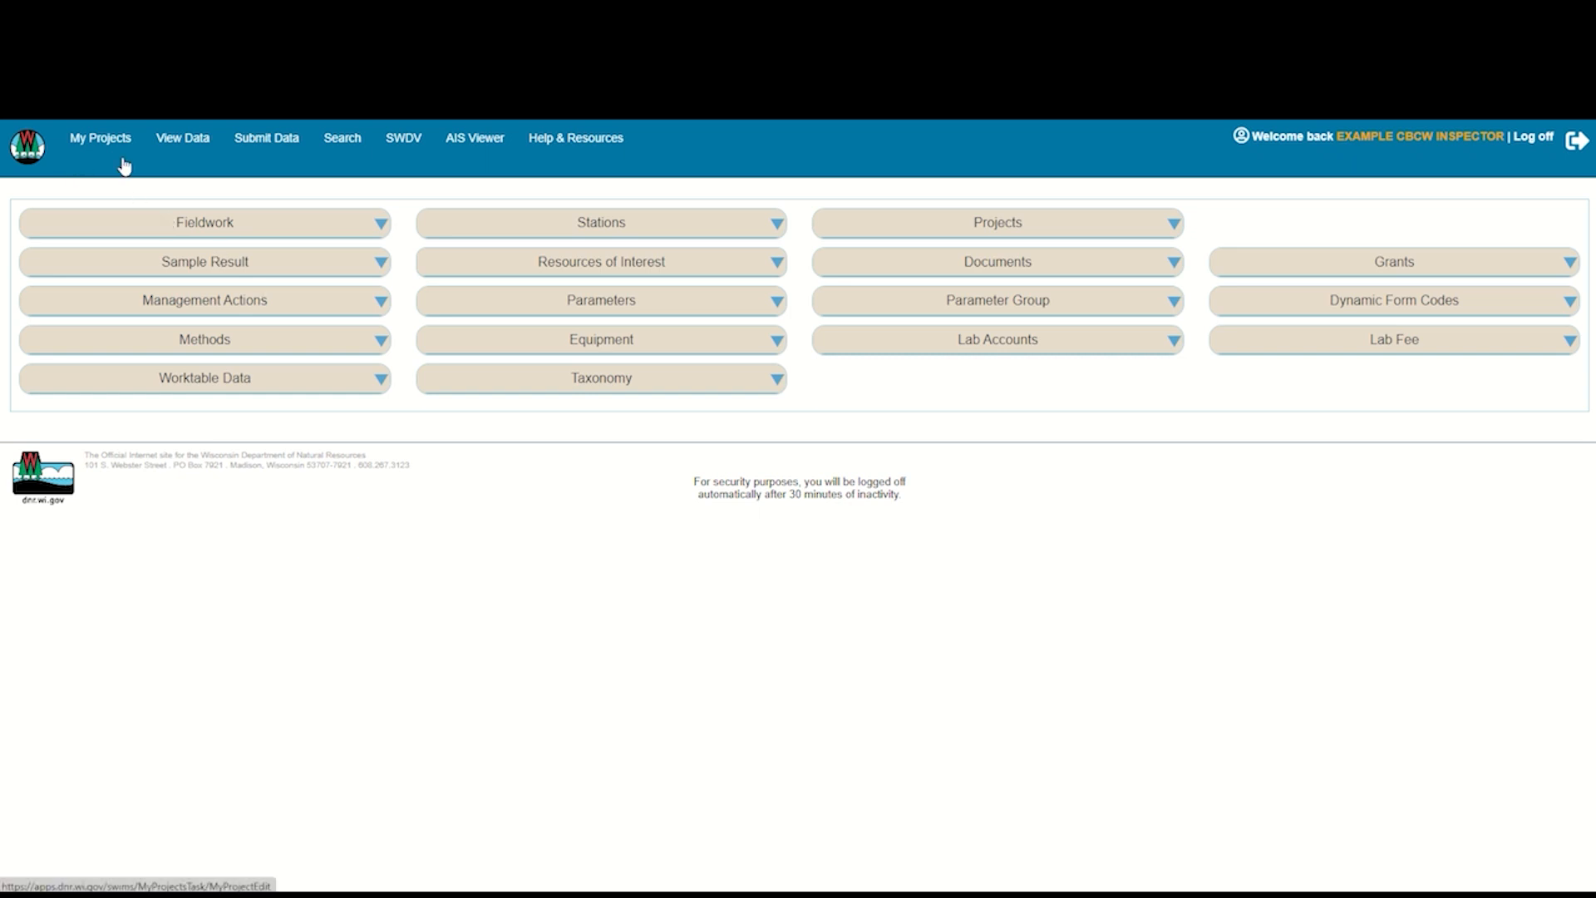
{"action": "left_click", "coordinate": [266, 141]}
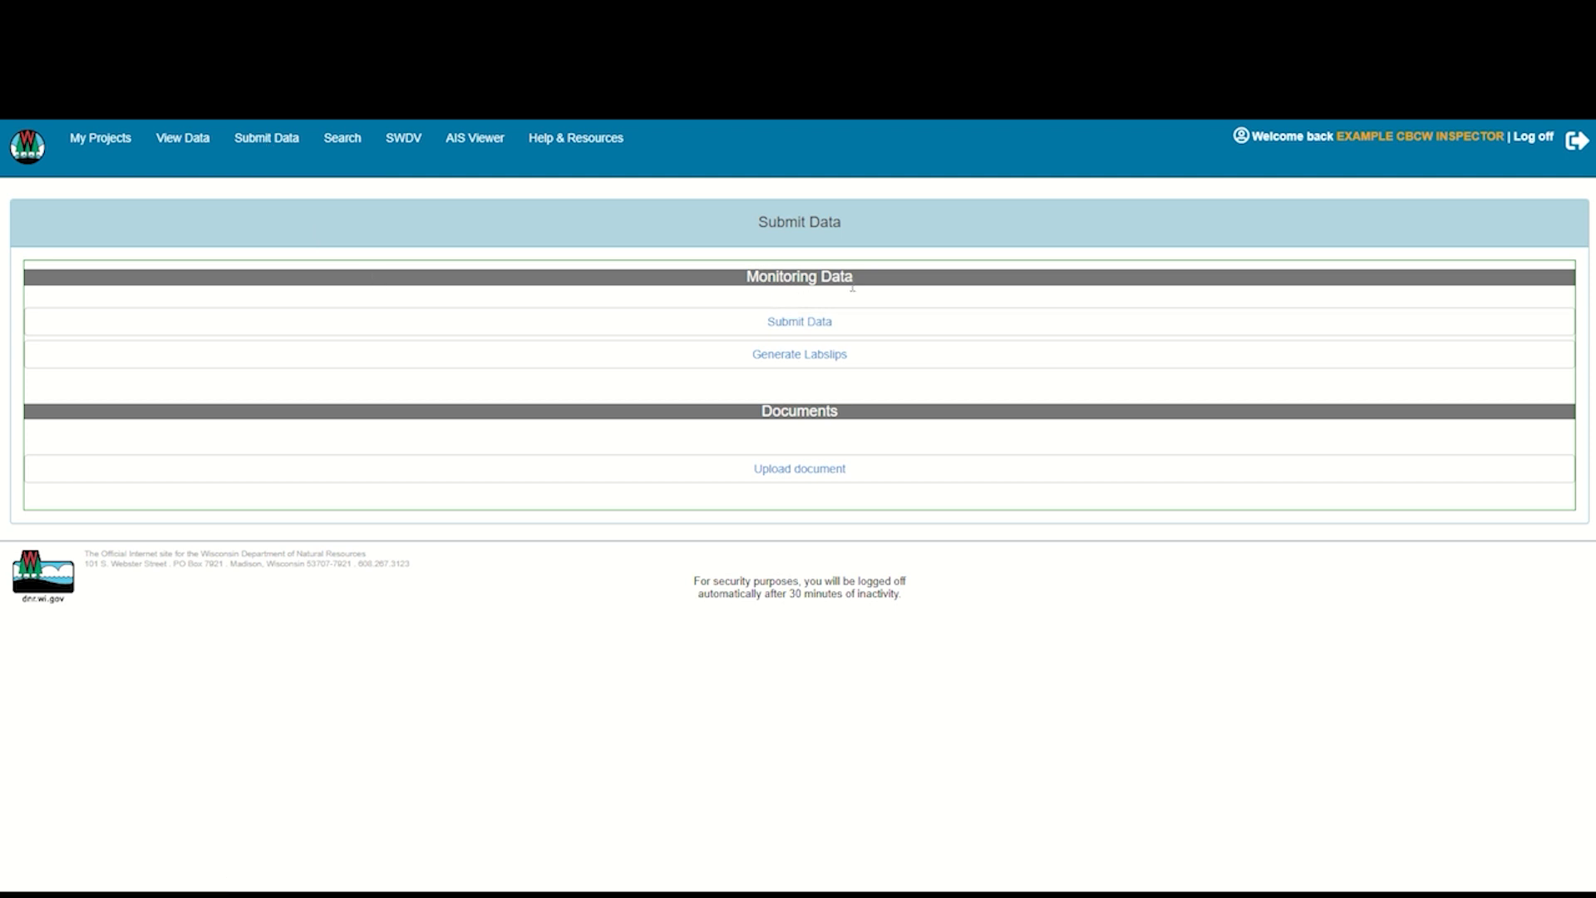
{"action": "left_click", "coordinate": [812, 327]}
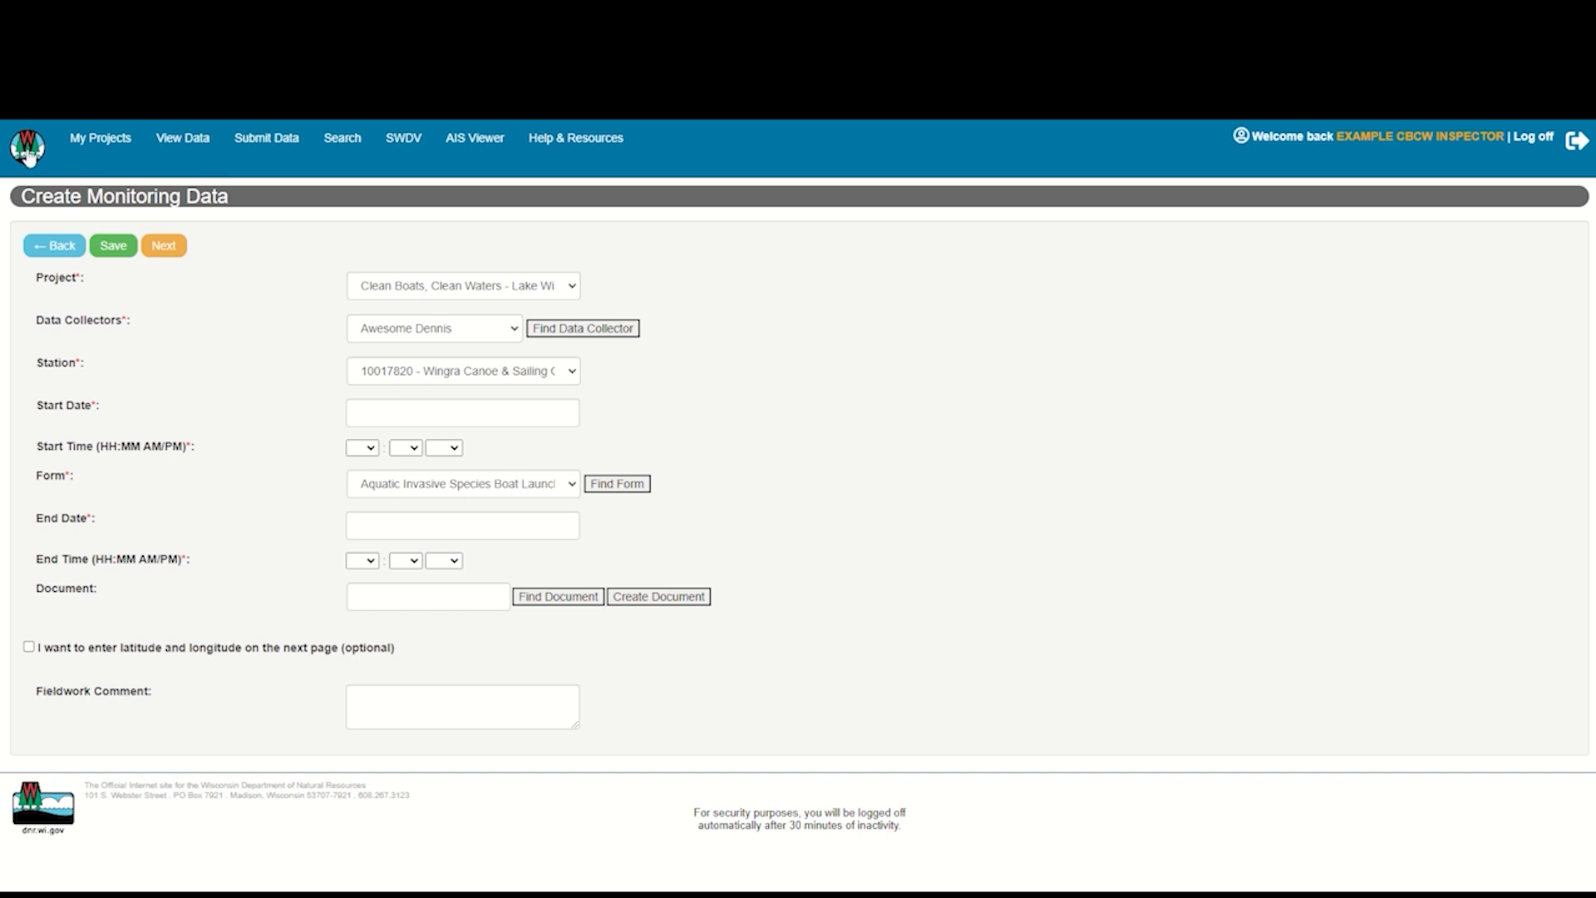
{"action": "left_click", "coordinate": [28, 154]}
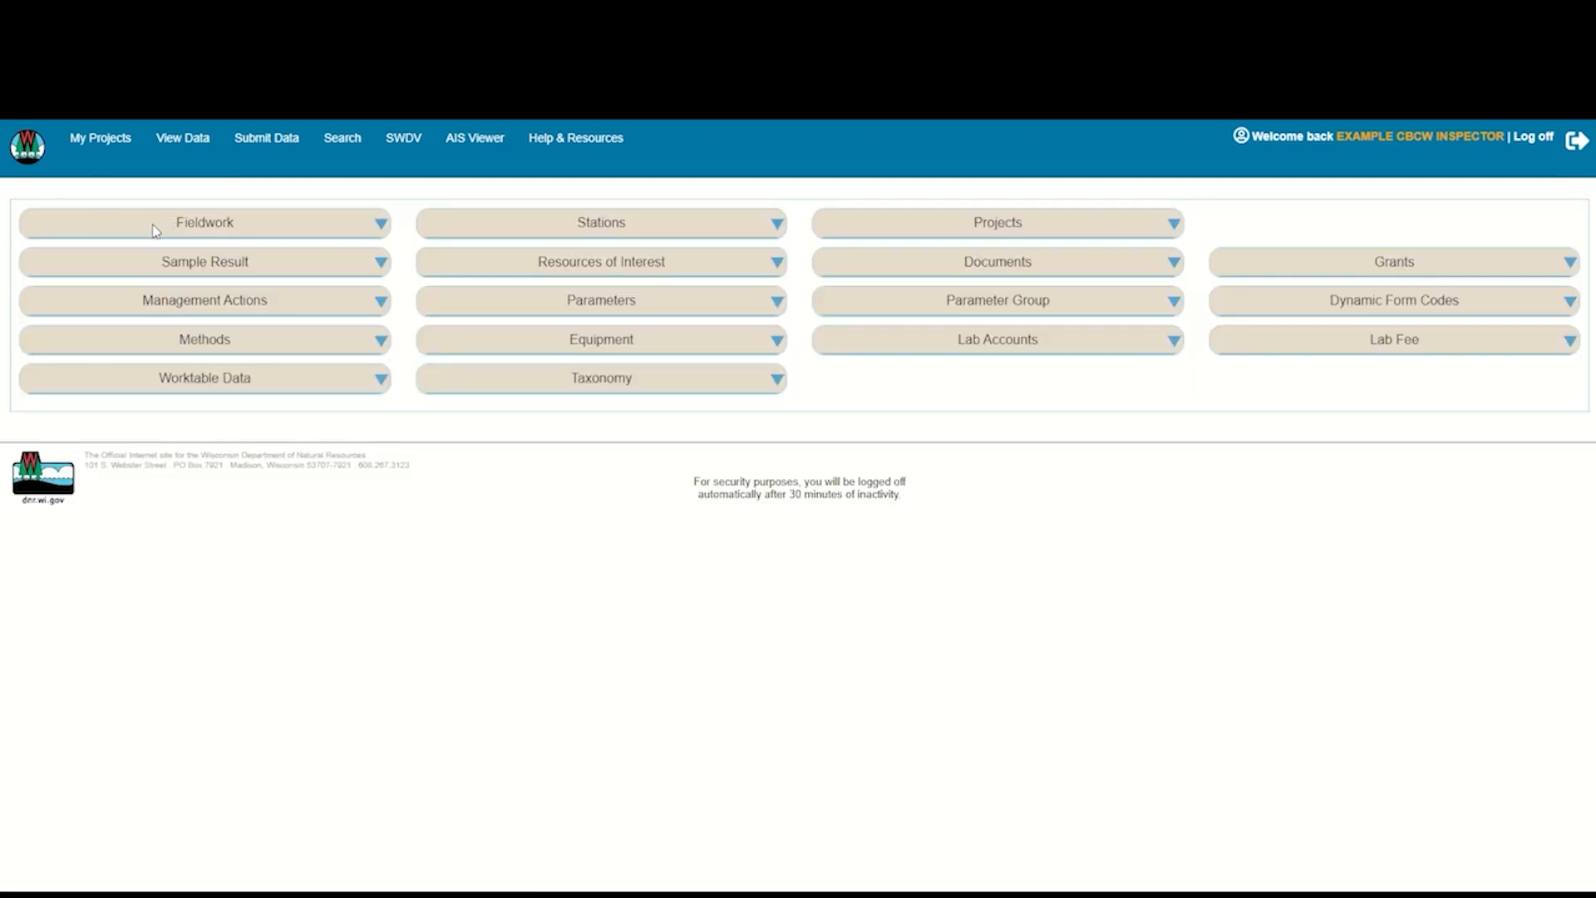
Start a new fieldwork entry and select the Clean Boats, Clean Waters - Lake Wingra project
{"action": "left_click", "coordinate": [381, 225]}
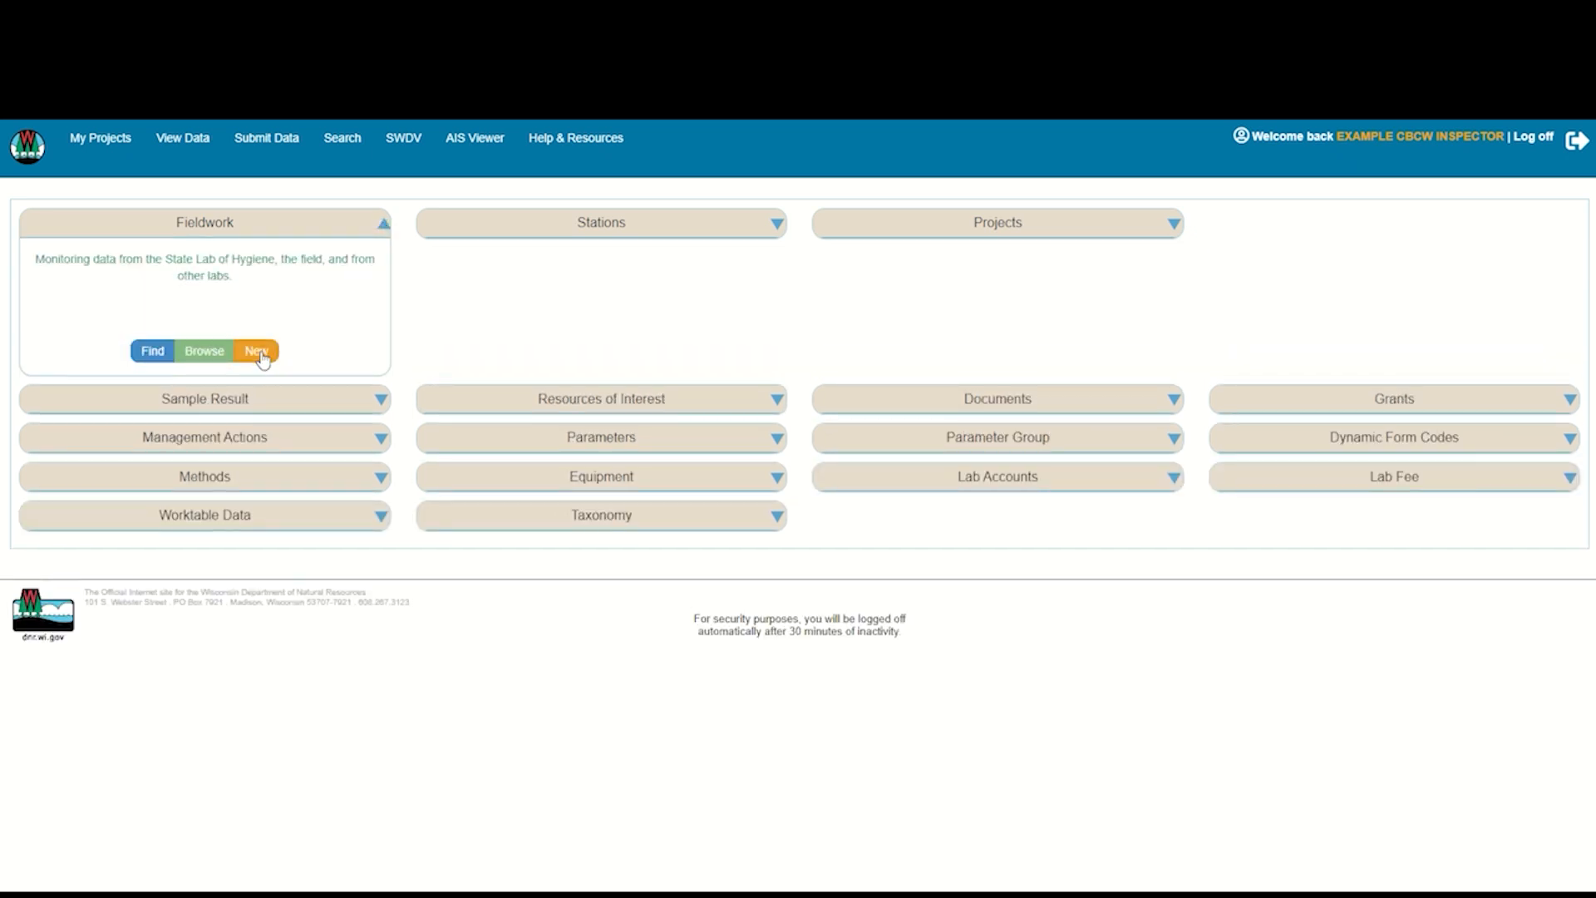
{"action": "left_click", "coordinate": [257, 350]}
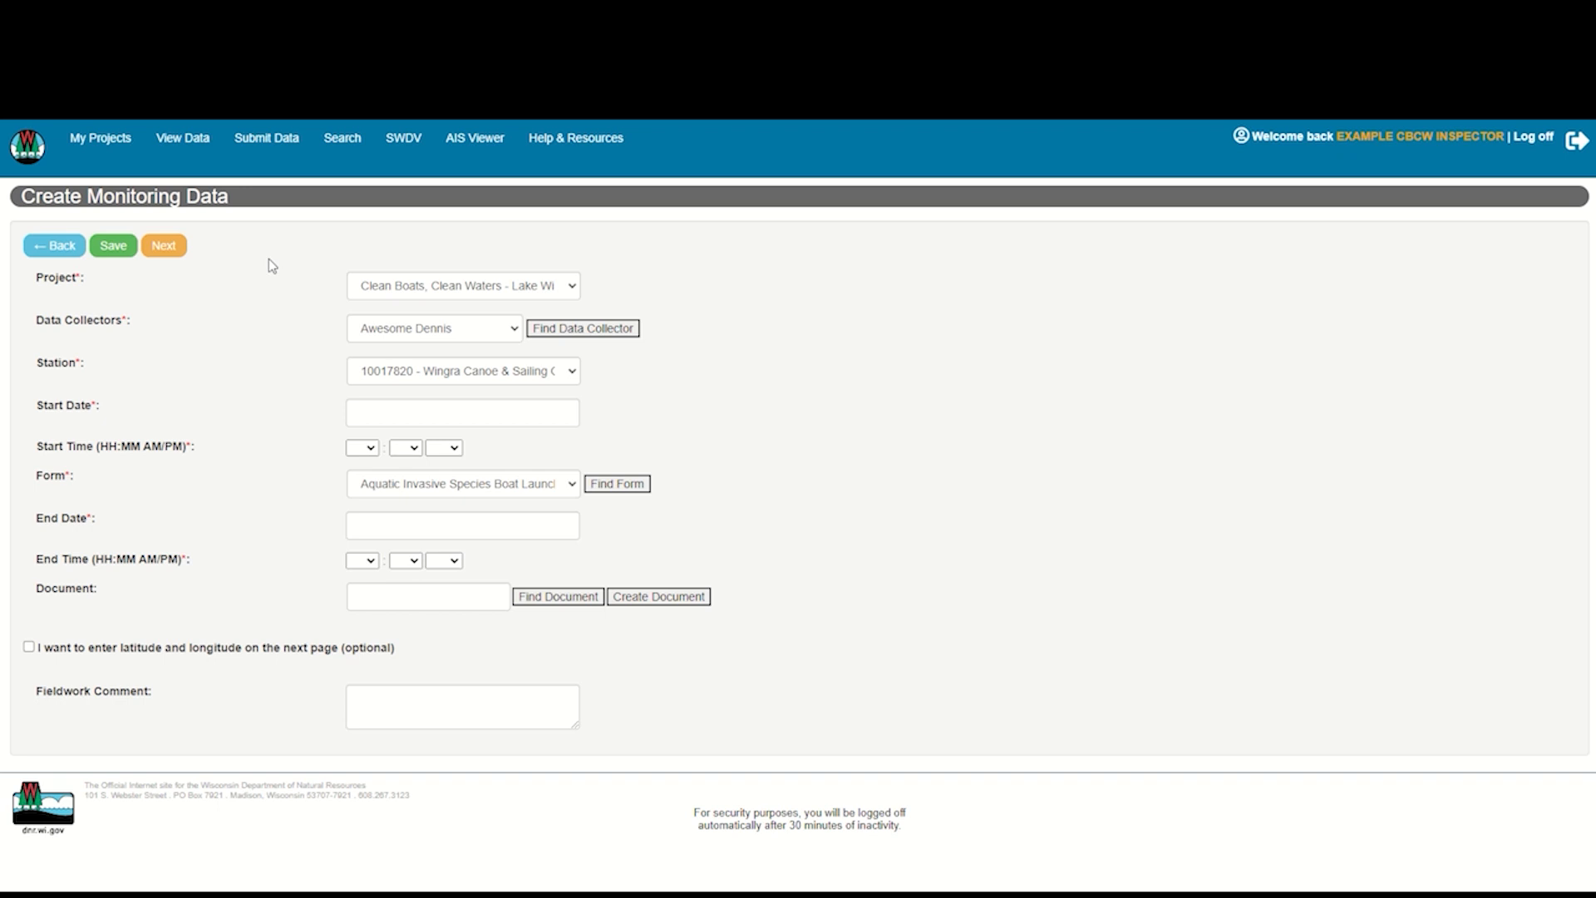
{"action": "left_click", "coordinate": [573, 287]}
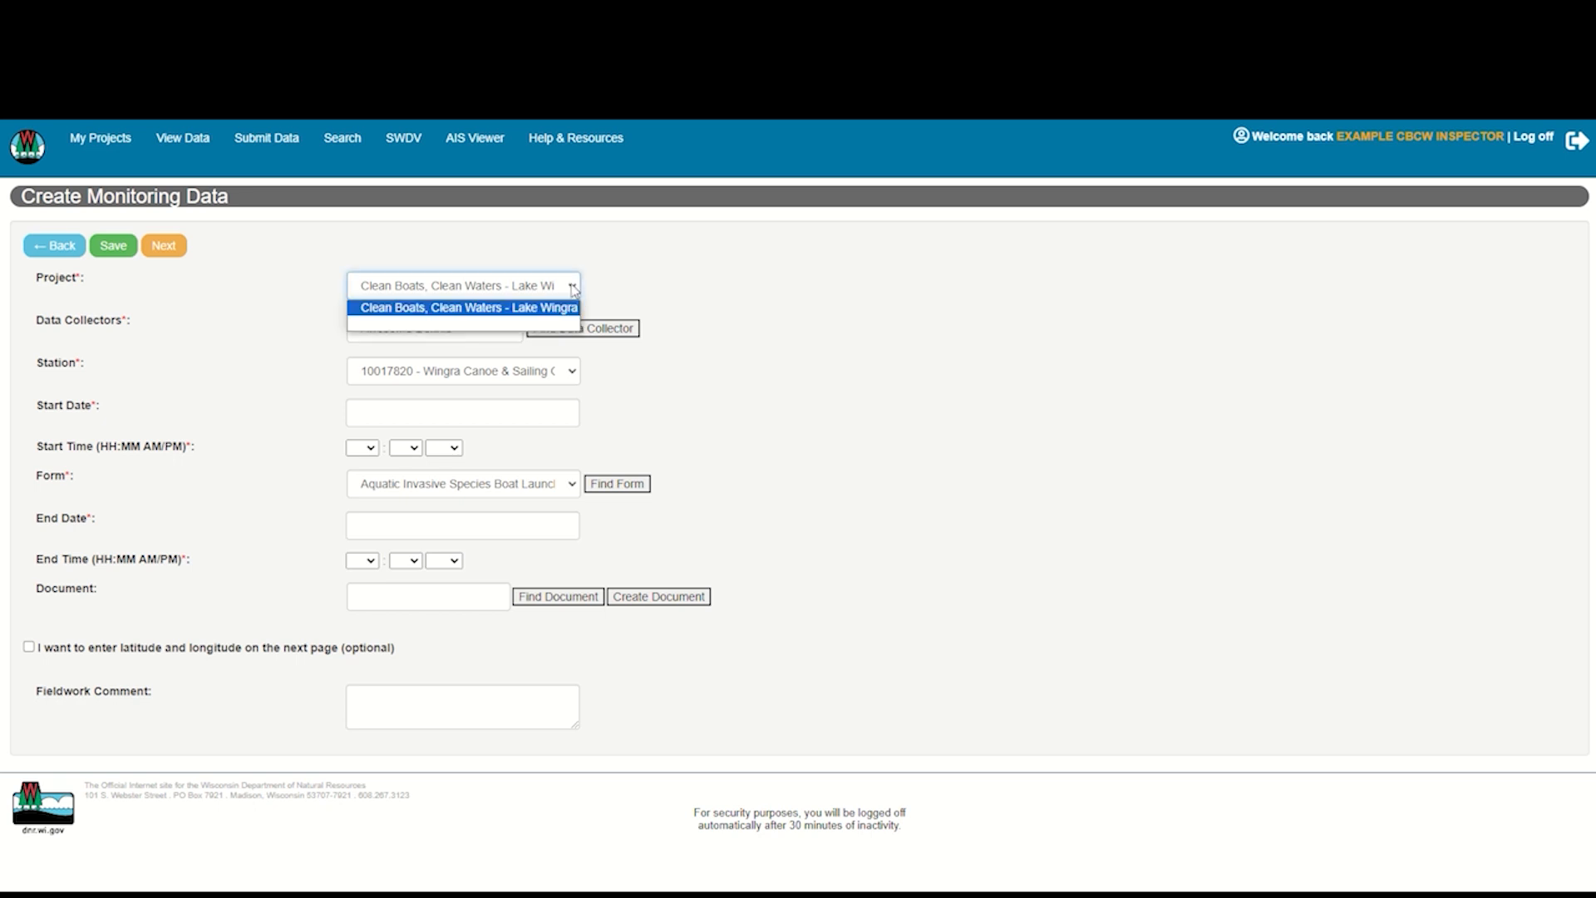
{"action": "left_click", "coordinate": [526, 309]}
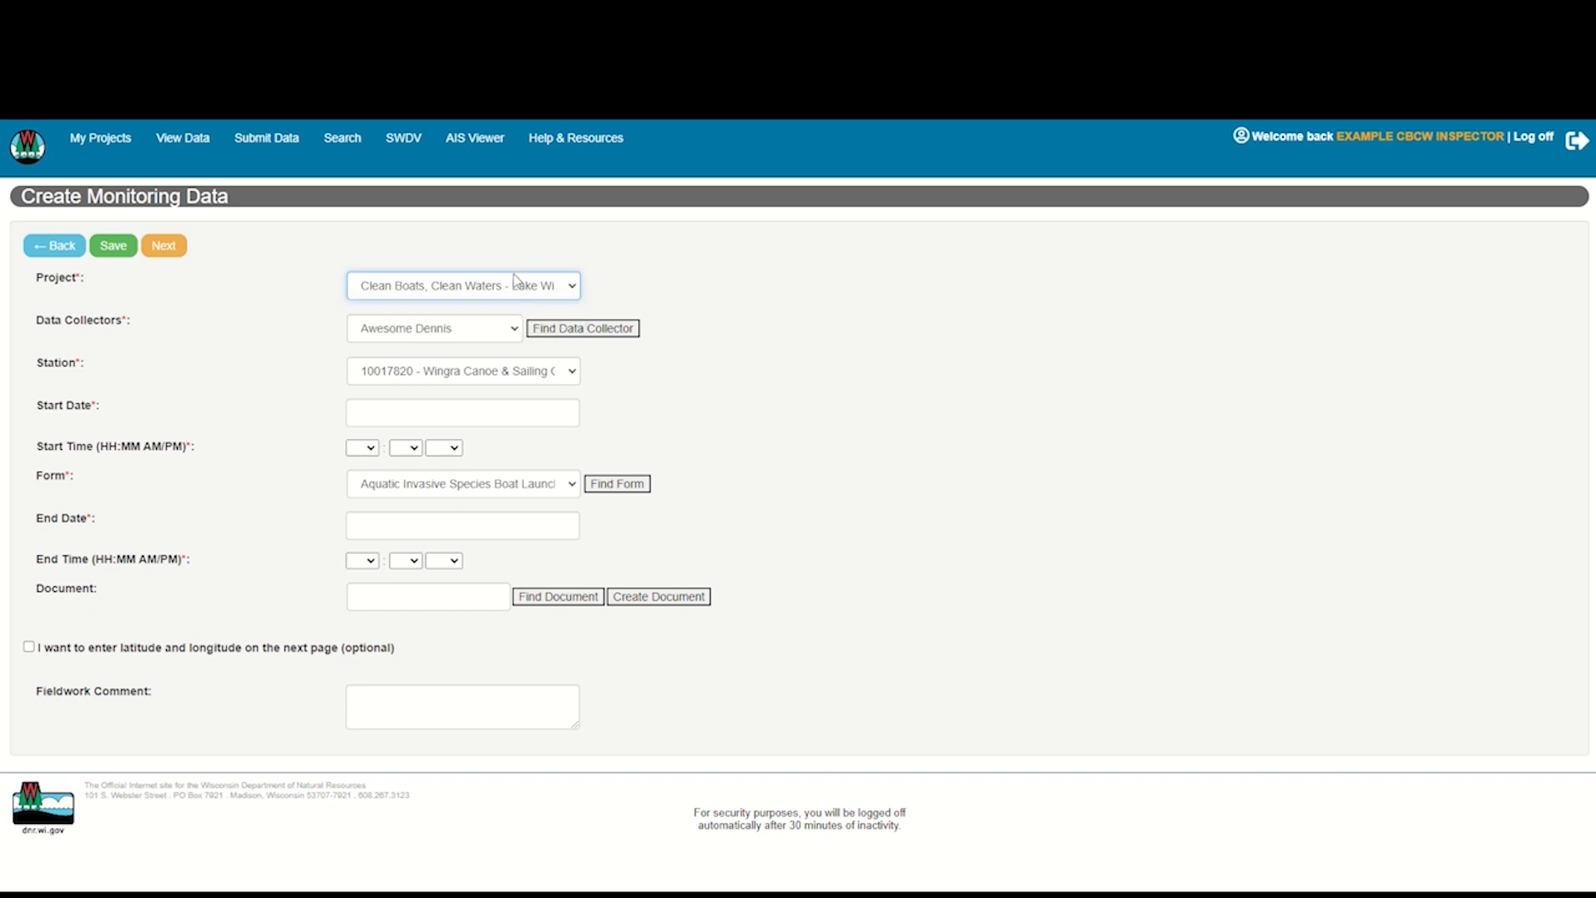
{"action": "key", "text": "Tab"}
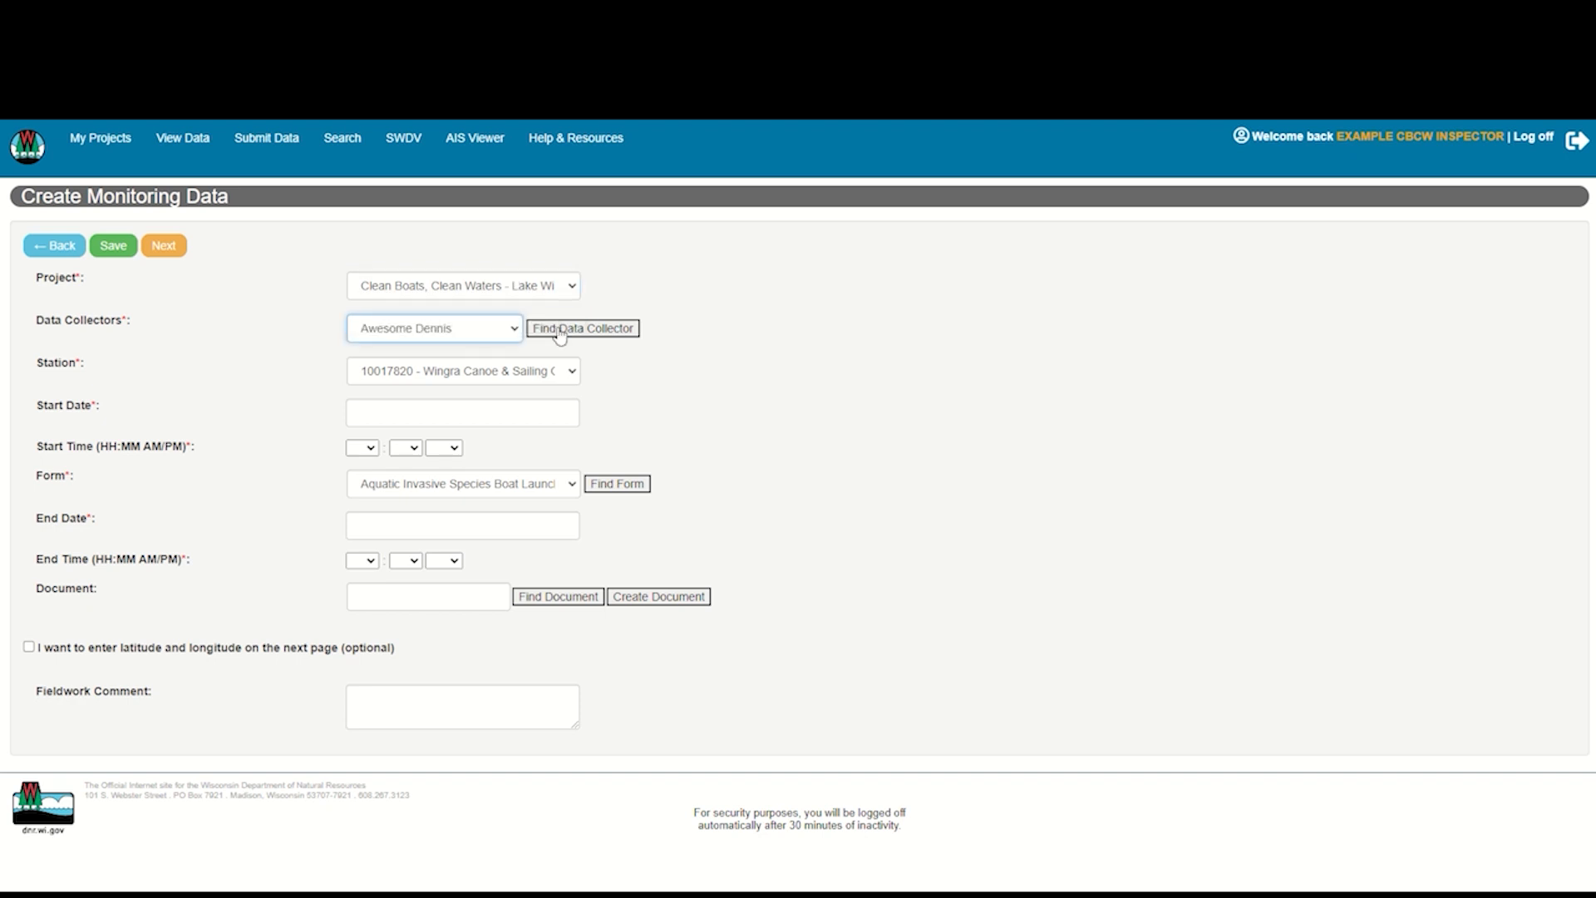
Search the data collectors for "Example" and create a collector group containing only the example CBCW inspector
{"action": "left_click", "coordinate": [514, 333]}
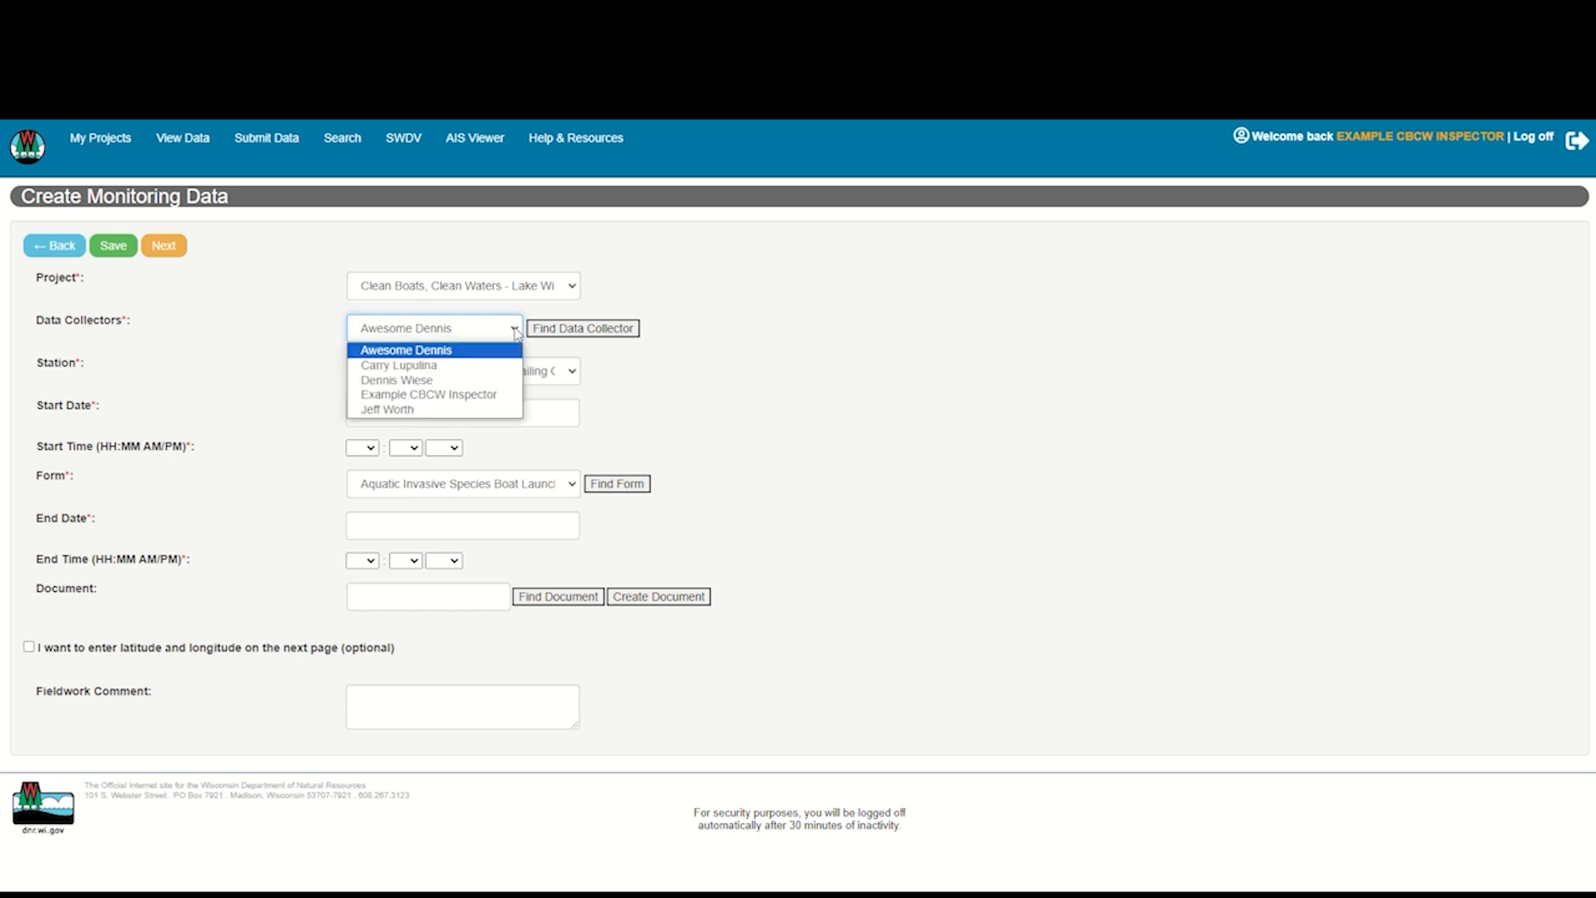
{"action": "left_click", "coordinate": [441, 366]}
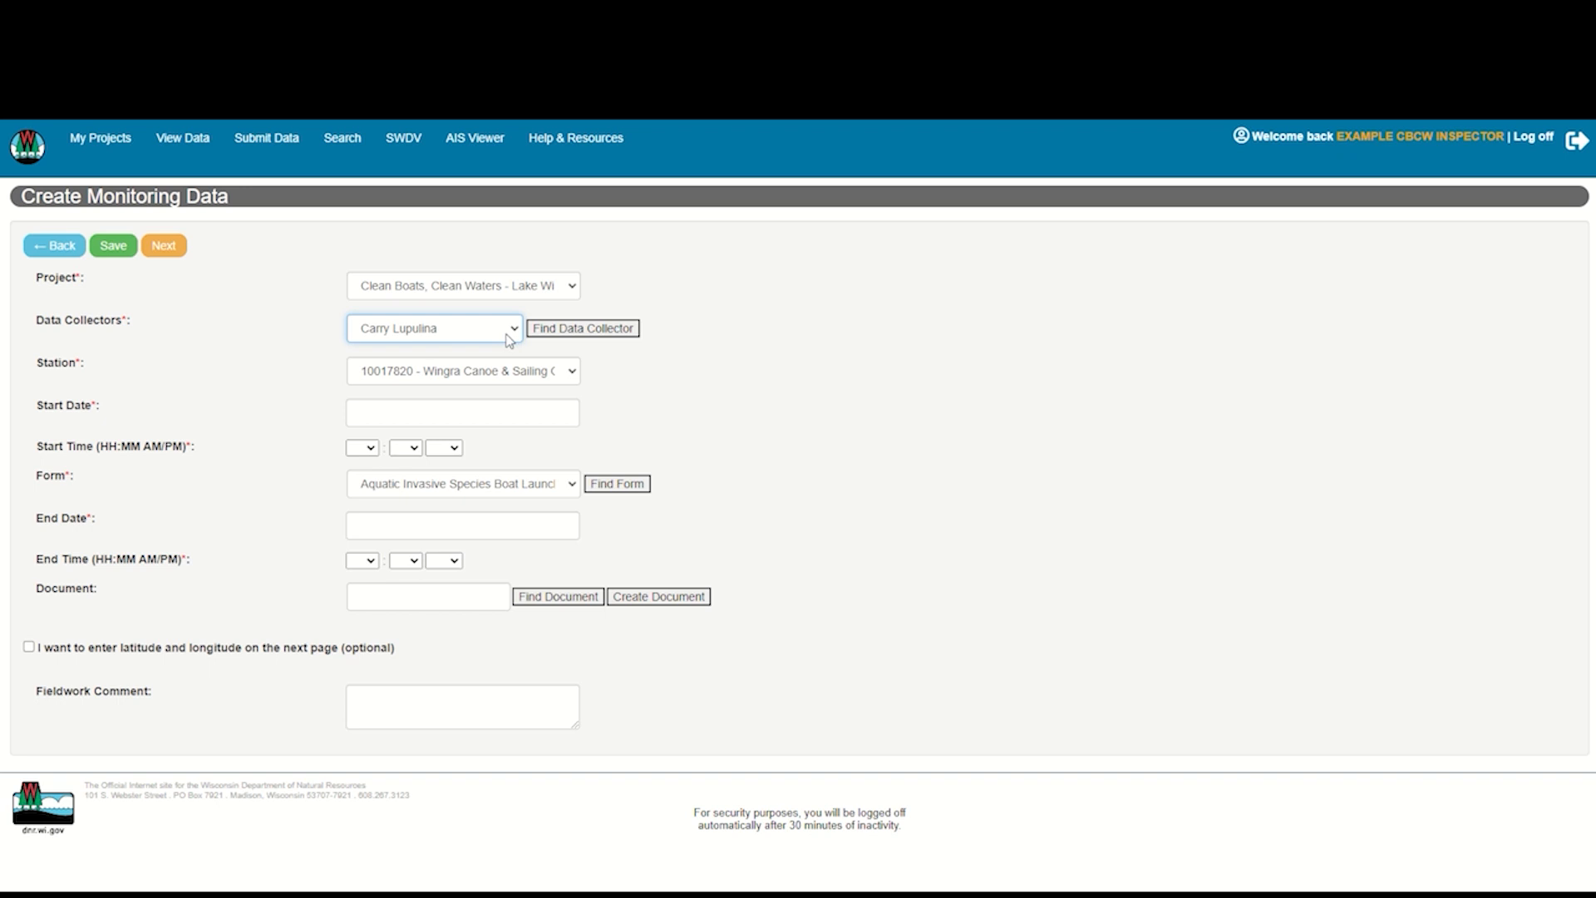
{"action": "left_click", "coordinate": [553, 329]}
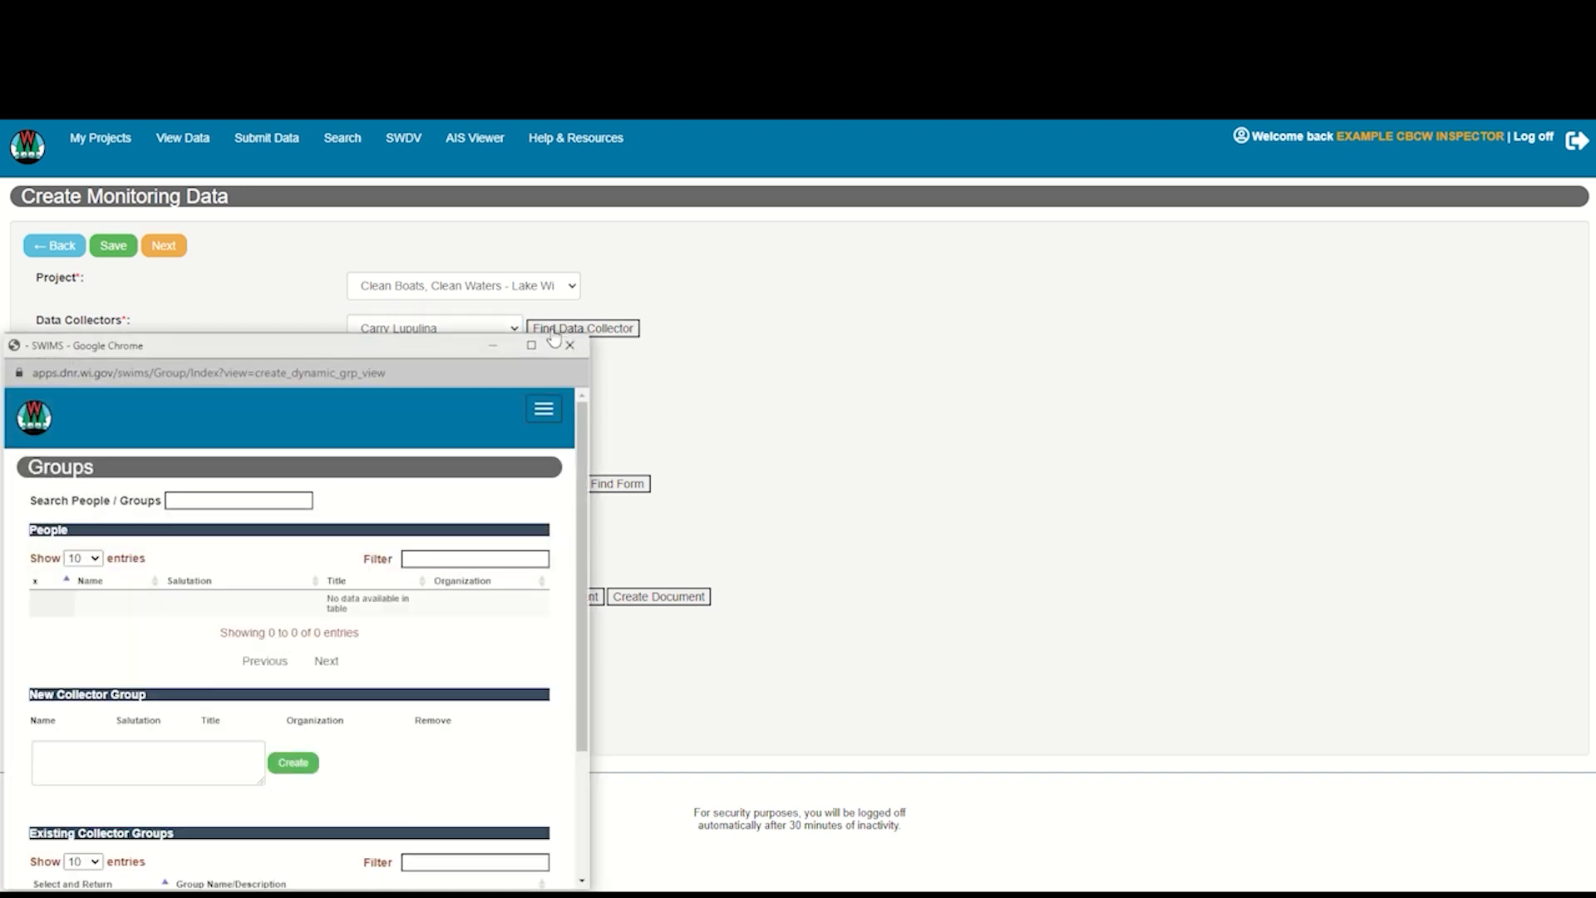
{"action": "left_click", "coordinate": [278, 501]}
{"action": "type", "text": "Example"}
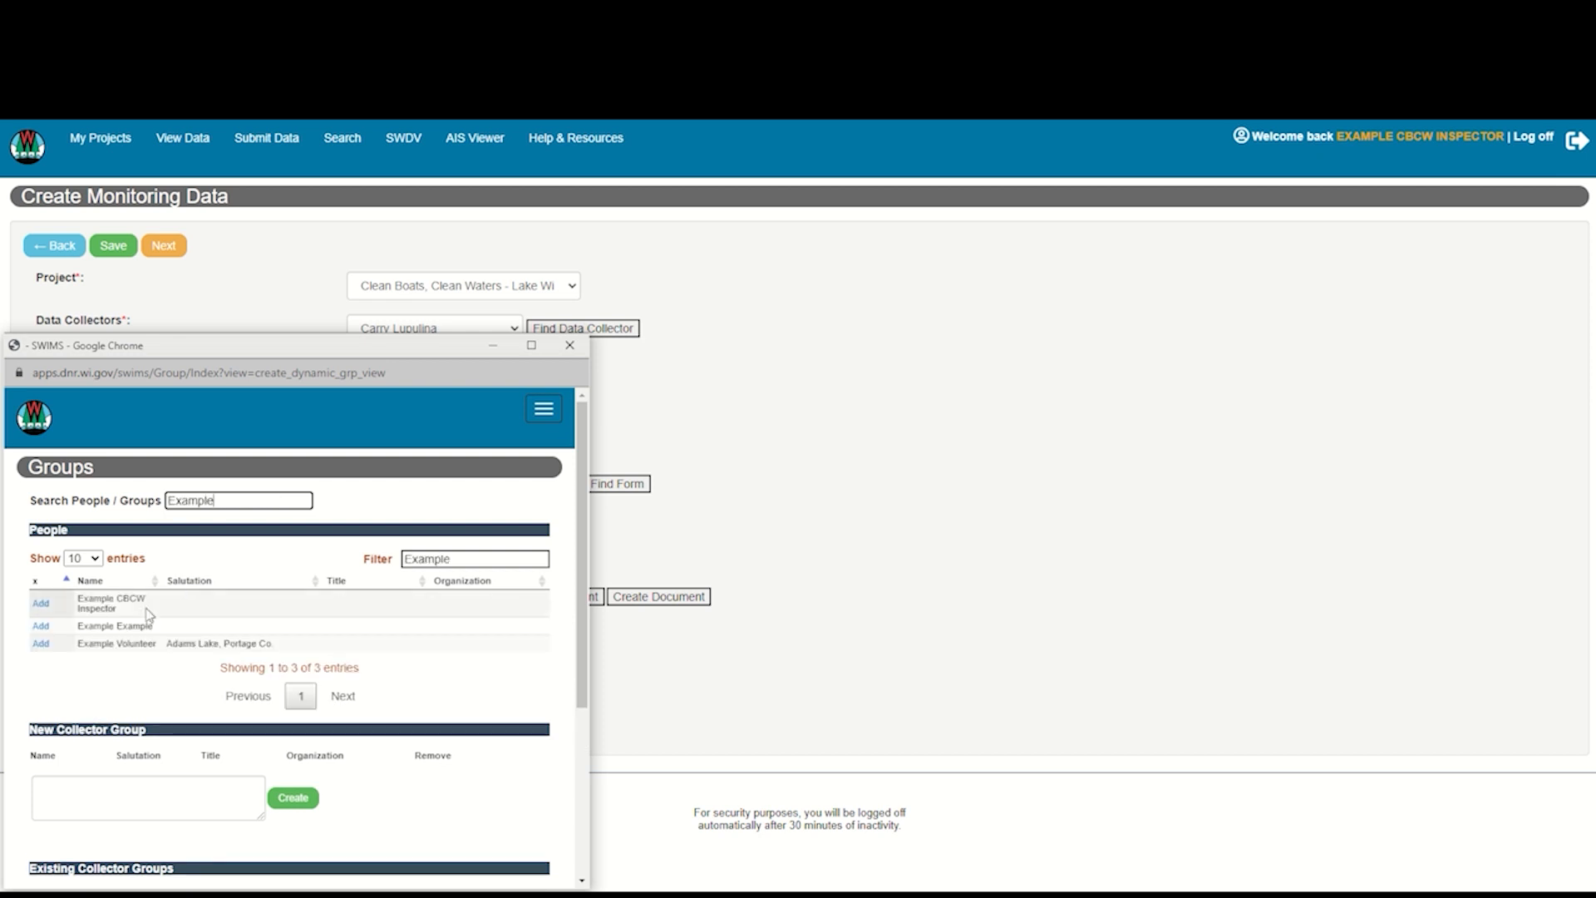
{"action": "left_click", "coordinate": [42, 604]}
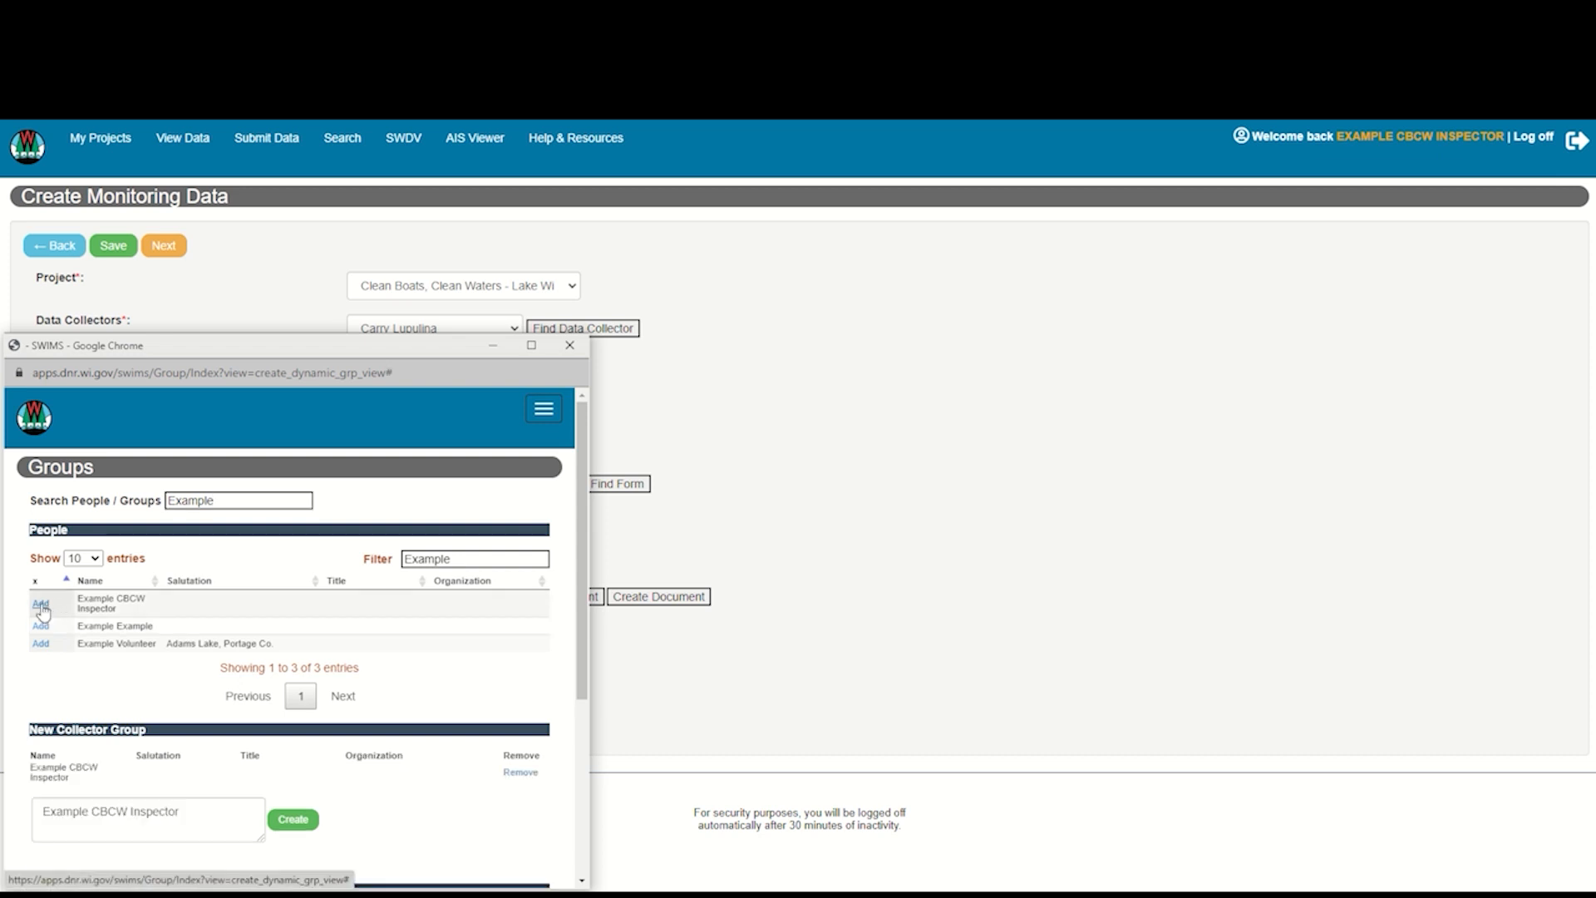
{"action": "left_click", "coordinate": [294, 820]}
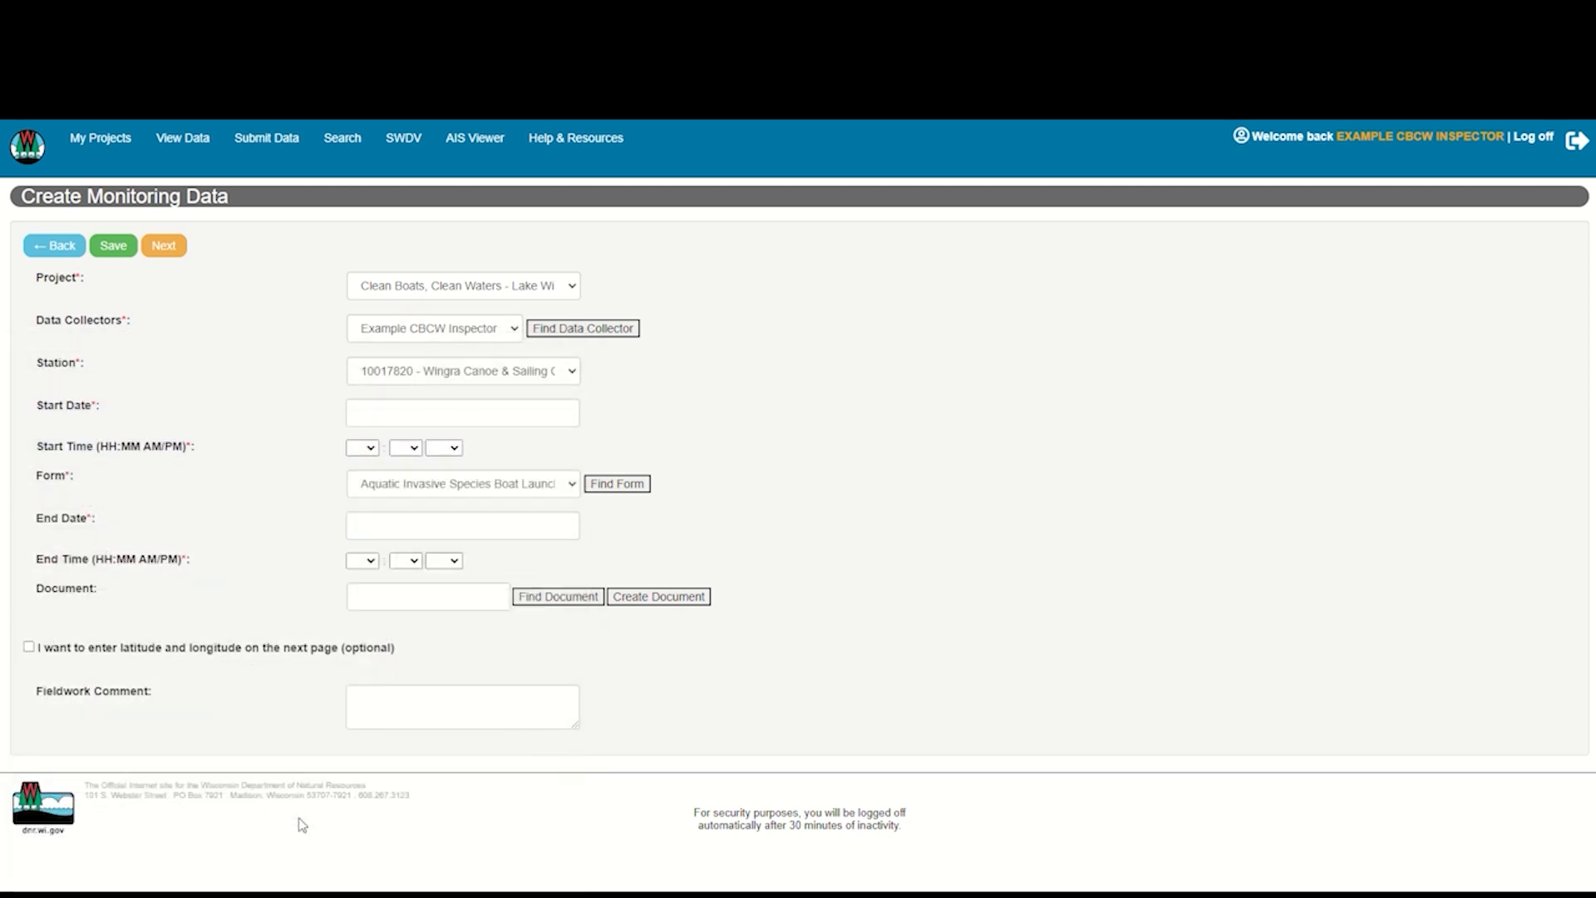
Choose the example CBCW inspector as data collector and Lake Wingra - Vilas Park Boat Launch as the station
{"action": "left_click", "coordinate": [515, 330]}
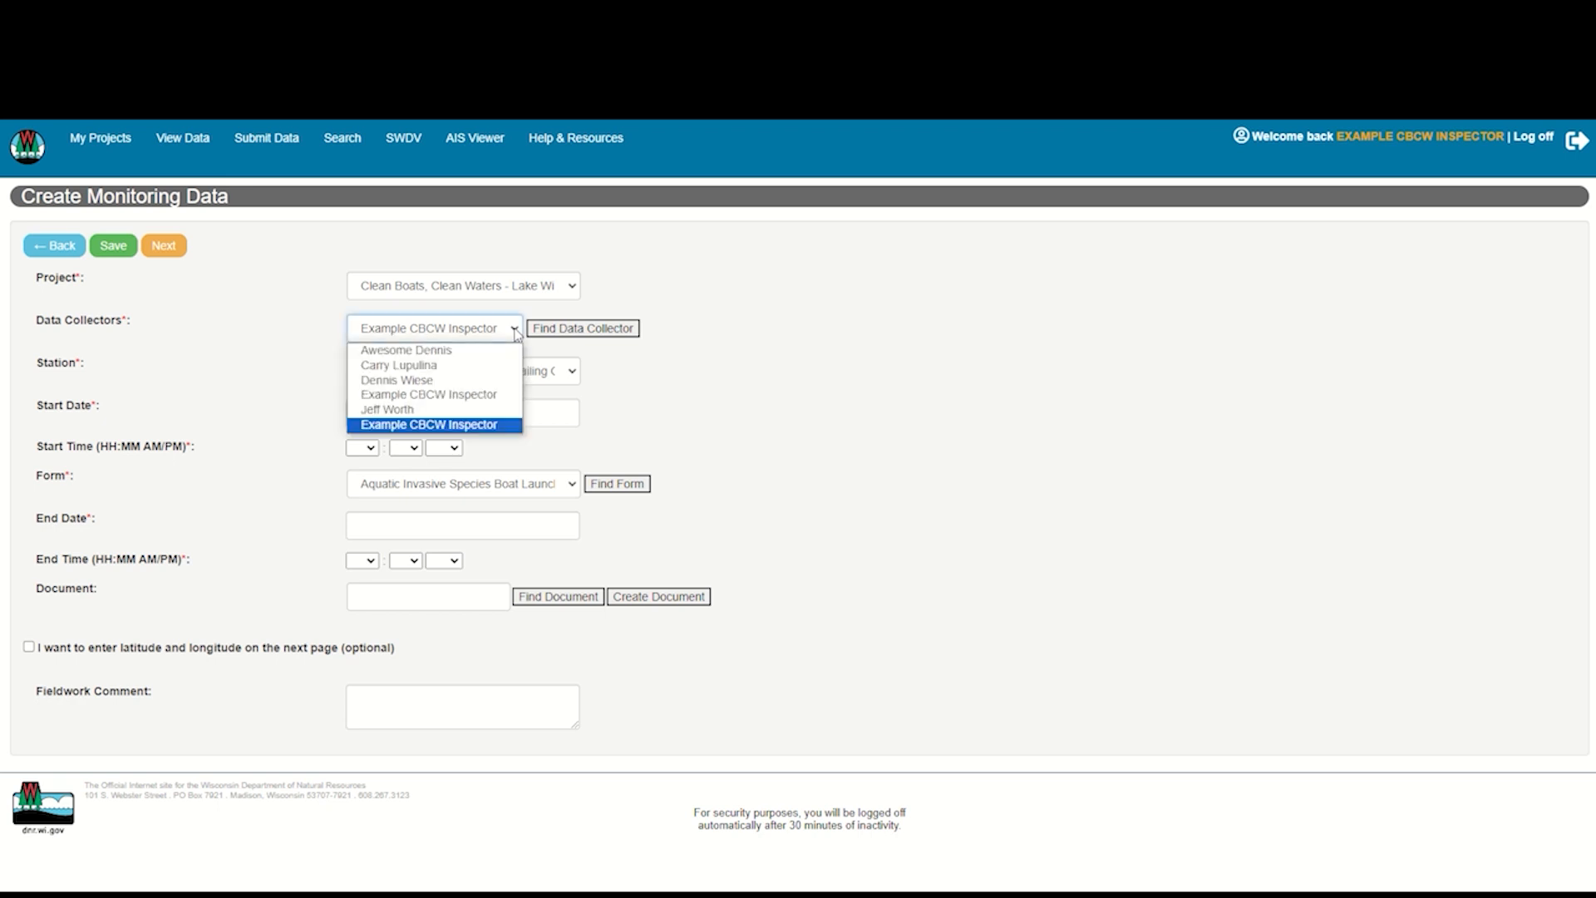
{"action": "left_click", "coordinate": [488, 396]}
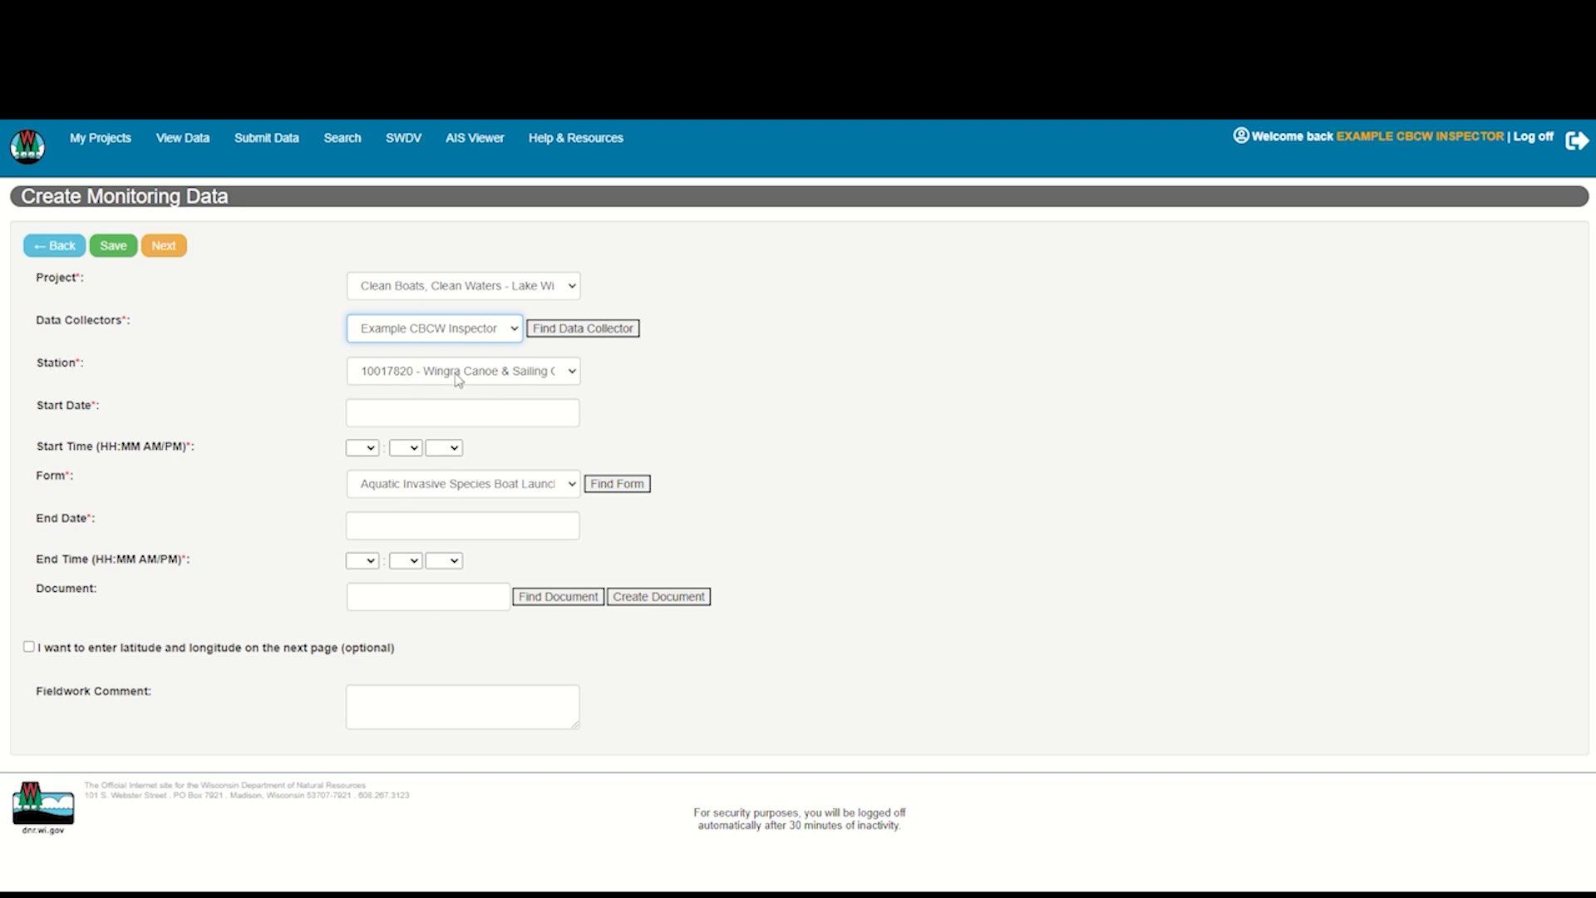
{"action": "left_click", "coordinate": [572, 373]}
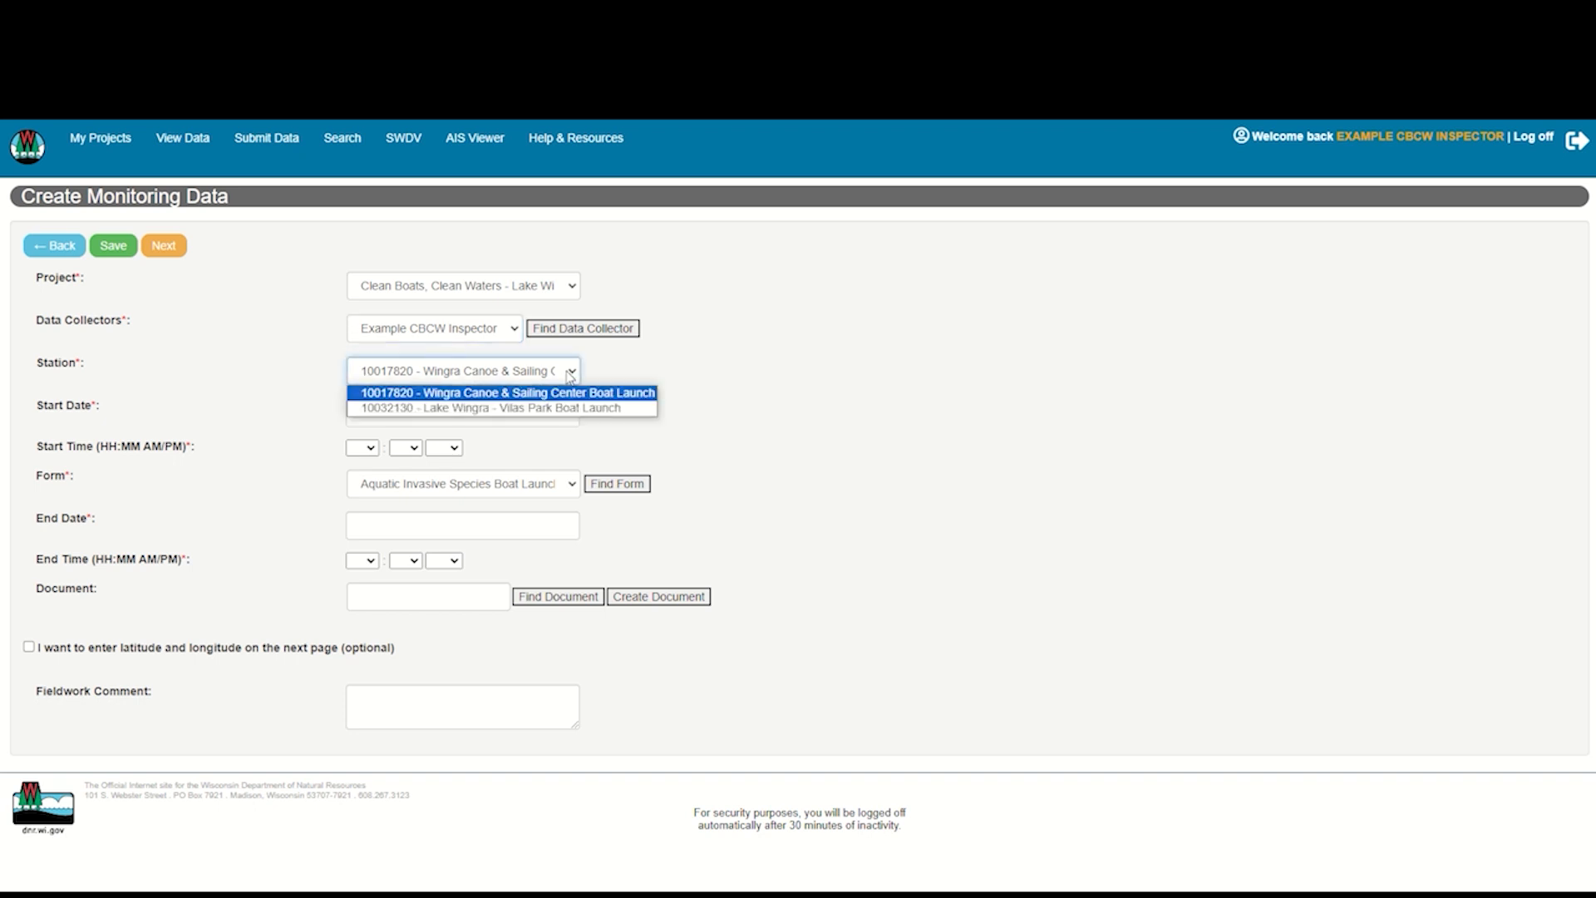
{"action": "left_click", "coordinate": [559, 407]}
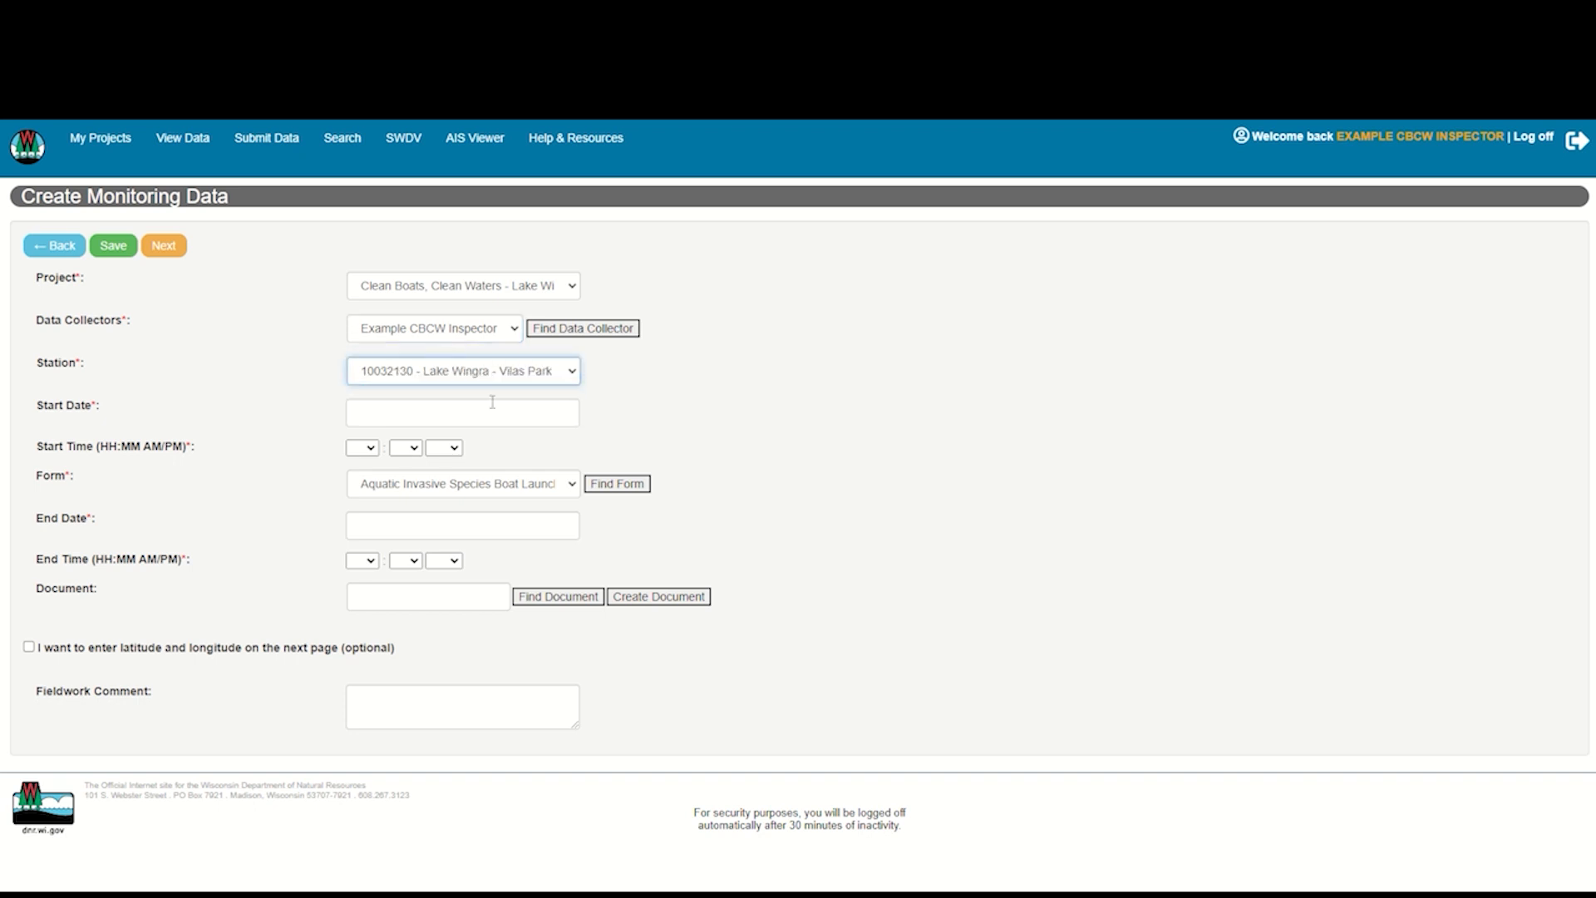
Set the fieldwork start date to 06/10/2023 and the start time to 7:00 AM
{"action": "left_click", "coordinate": [381, 413]}
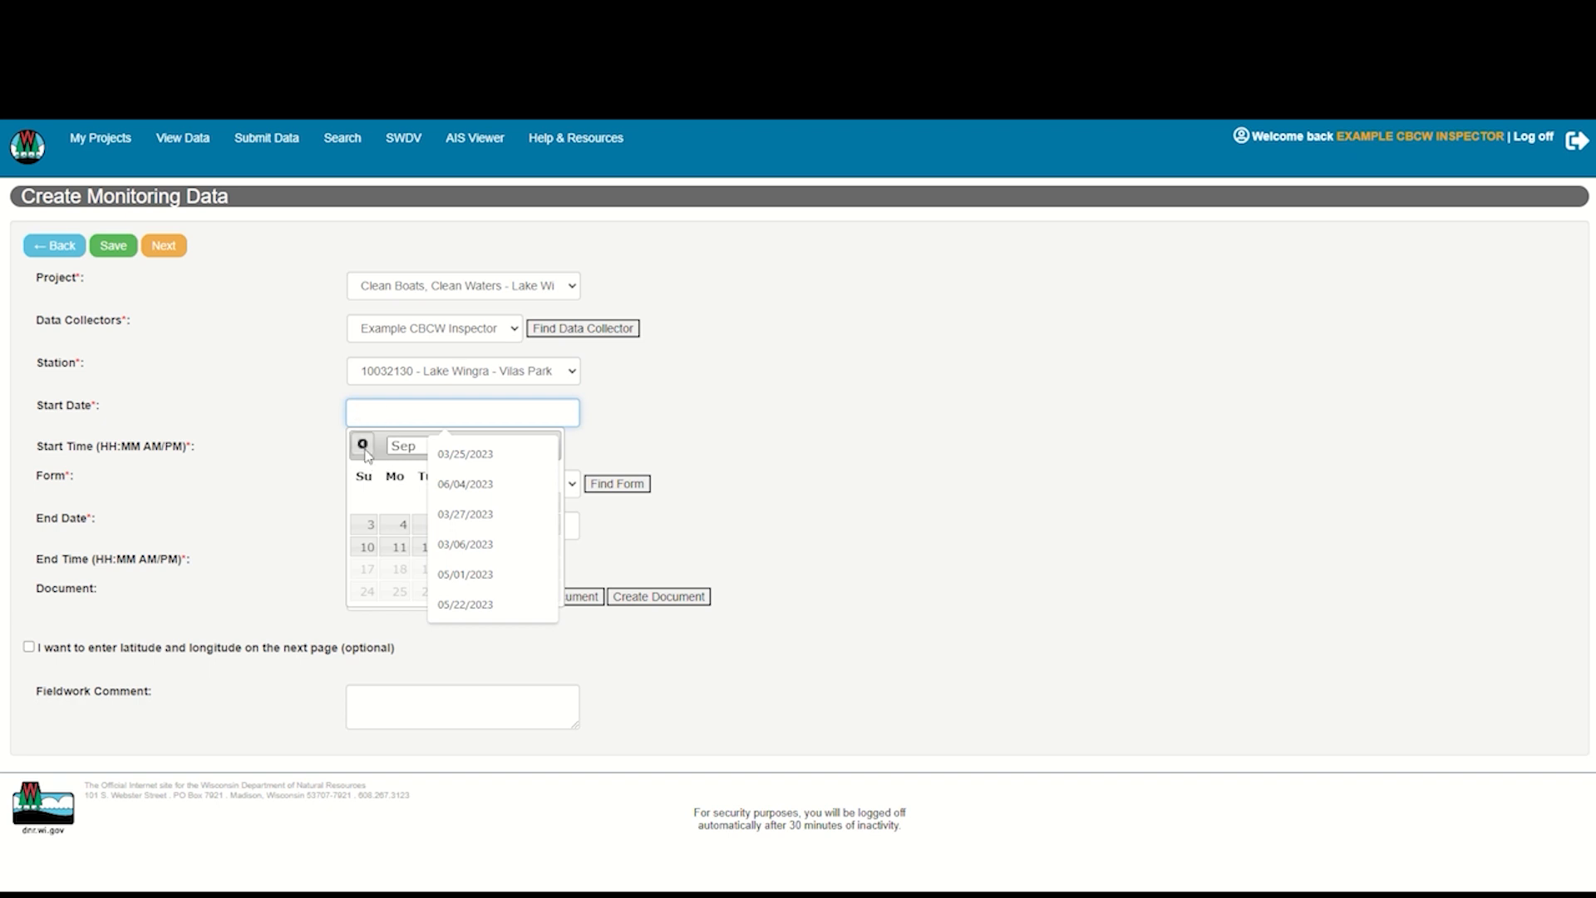
{"action": "left_click", "coordinate": [414, 453]}
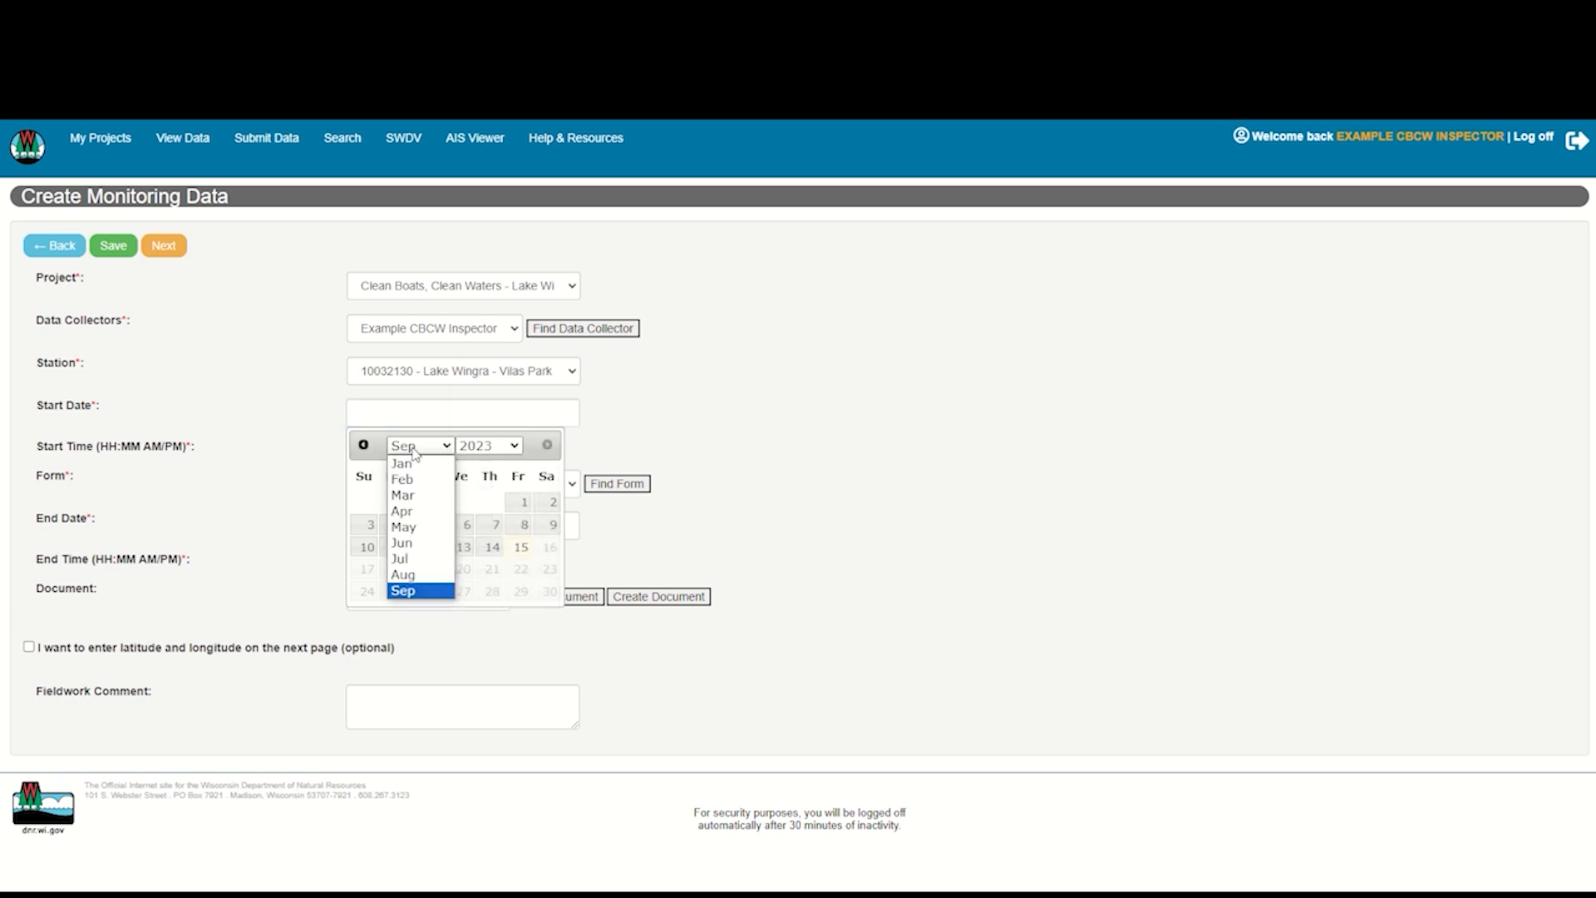
{"action": "left_click", "coordinate": [413, 552]}
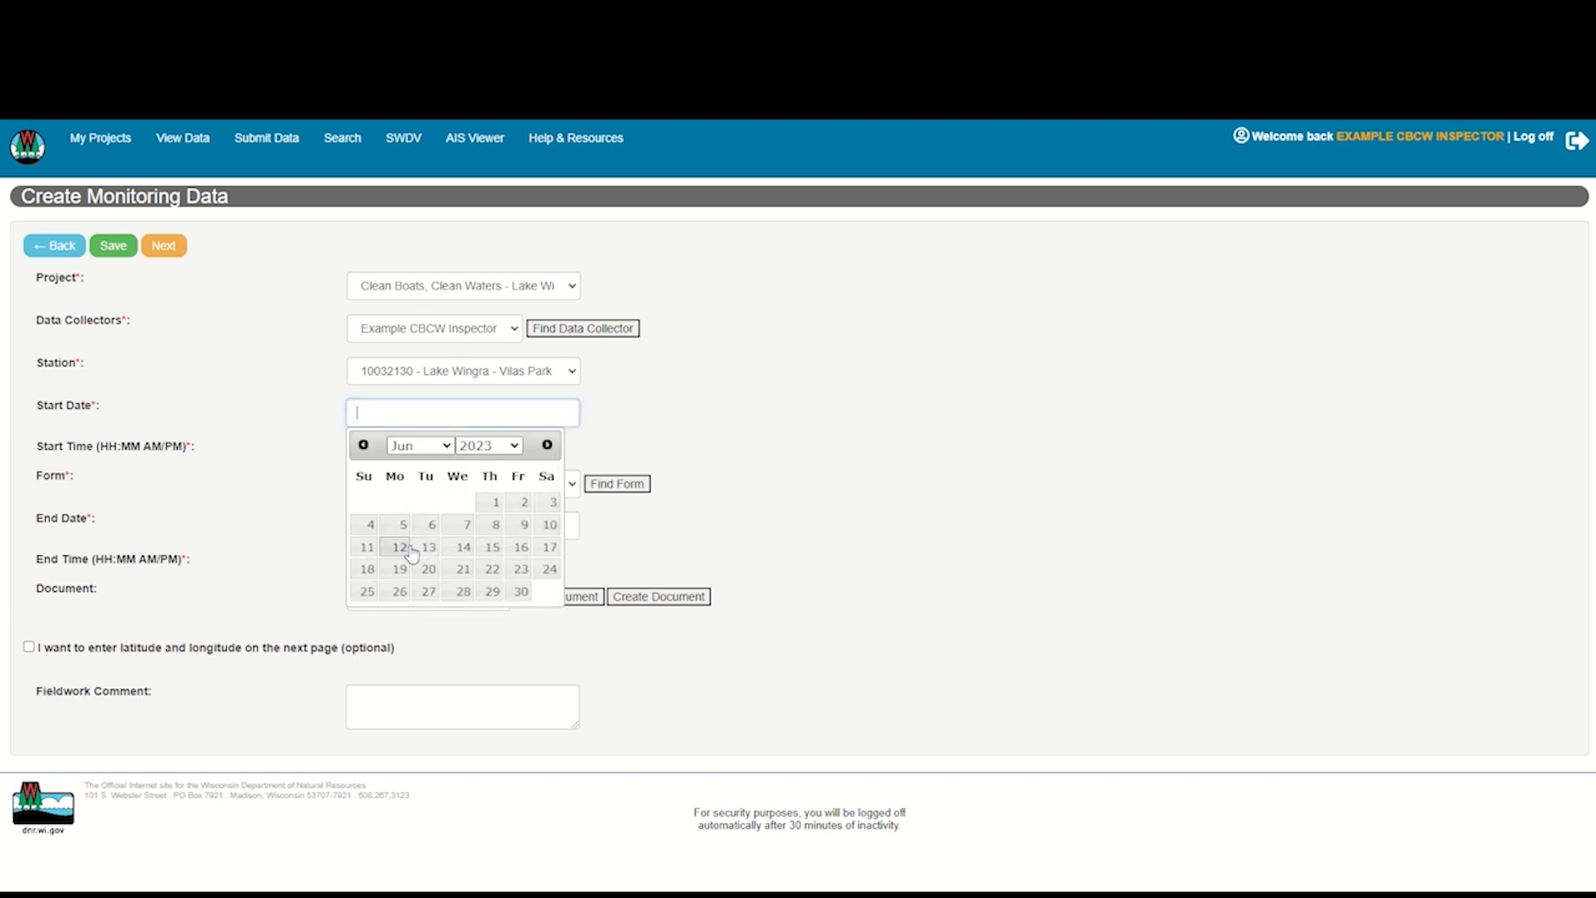
{"action": "left_click", "coordinate": [551, 530]}
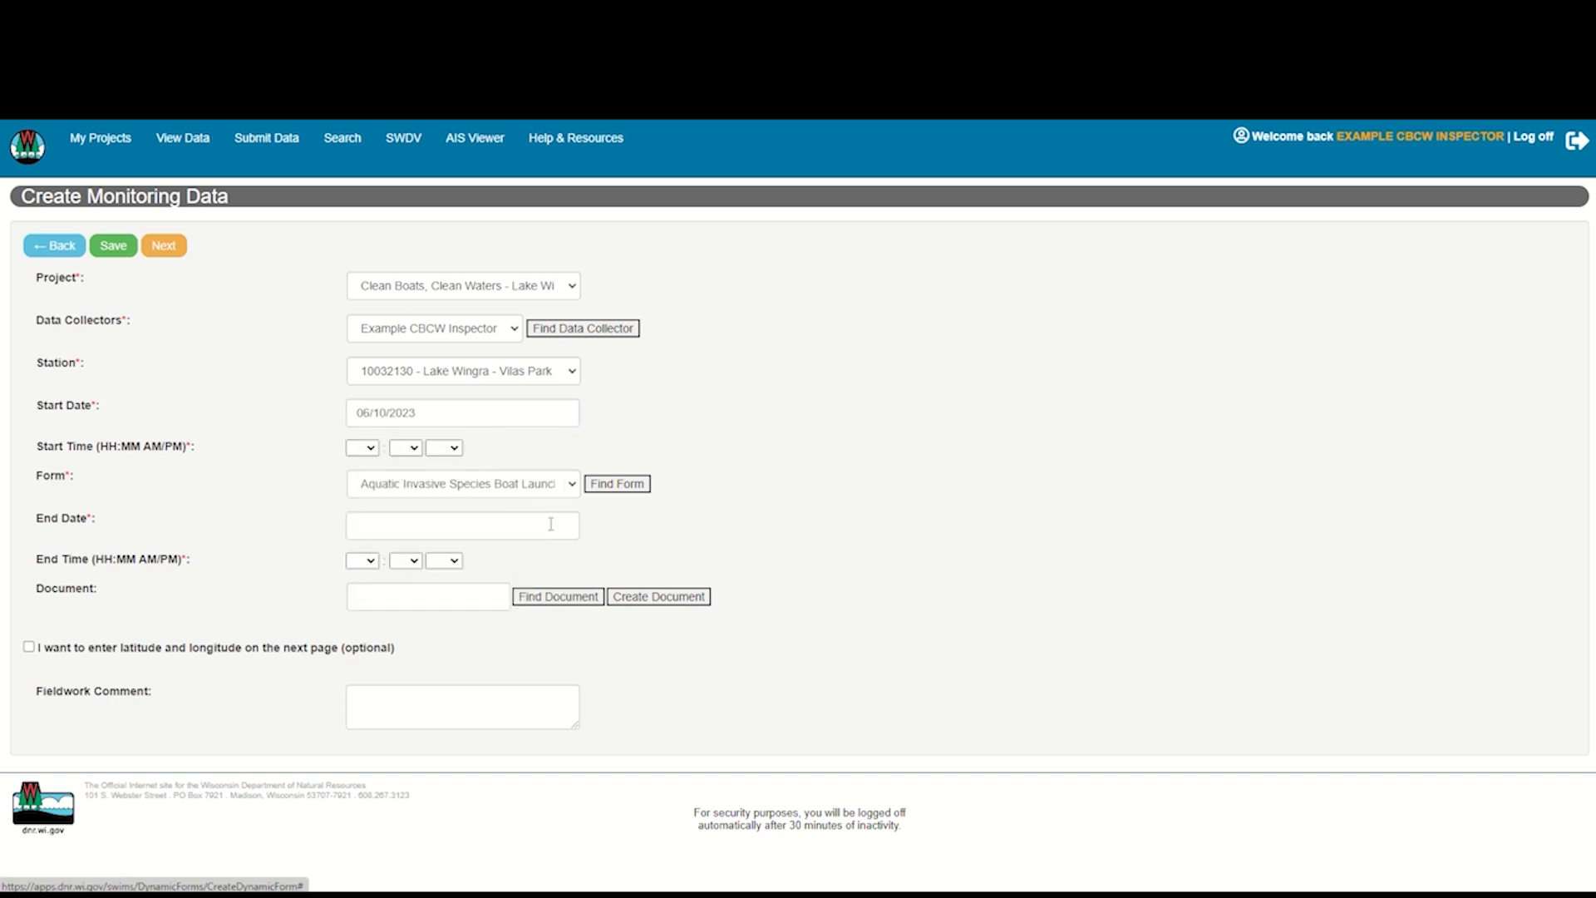
{"action": "left_click", "coordinate": [363, 448]}
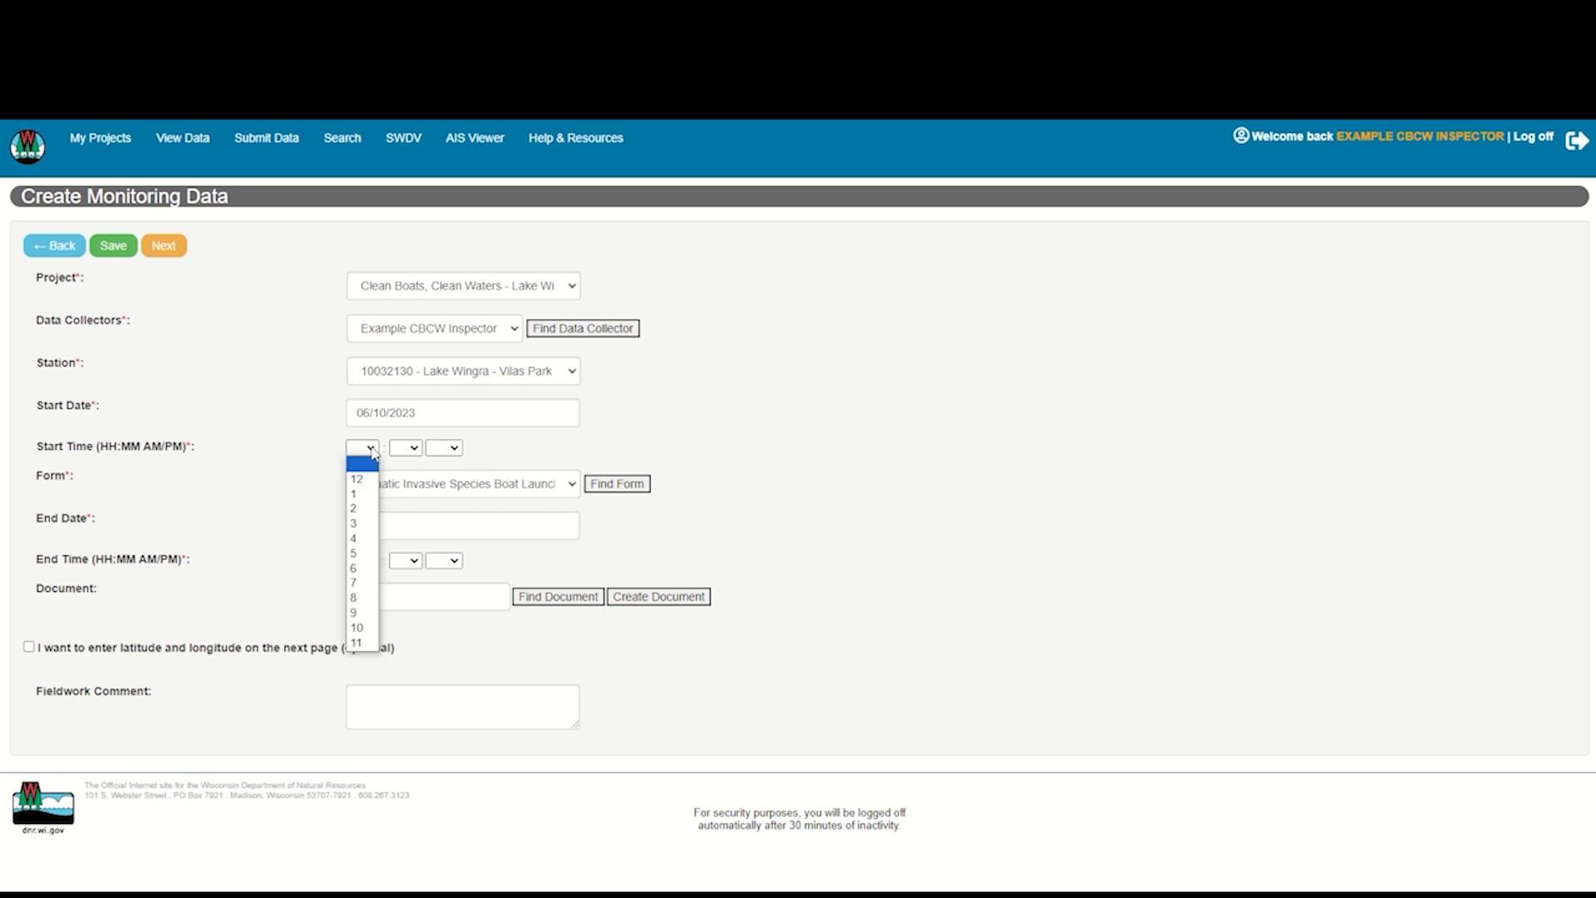
{"action": "left_click", "coordinate": [353, 586]}
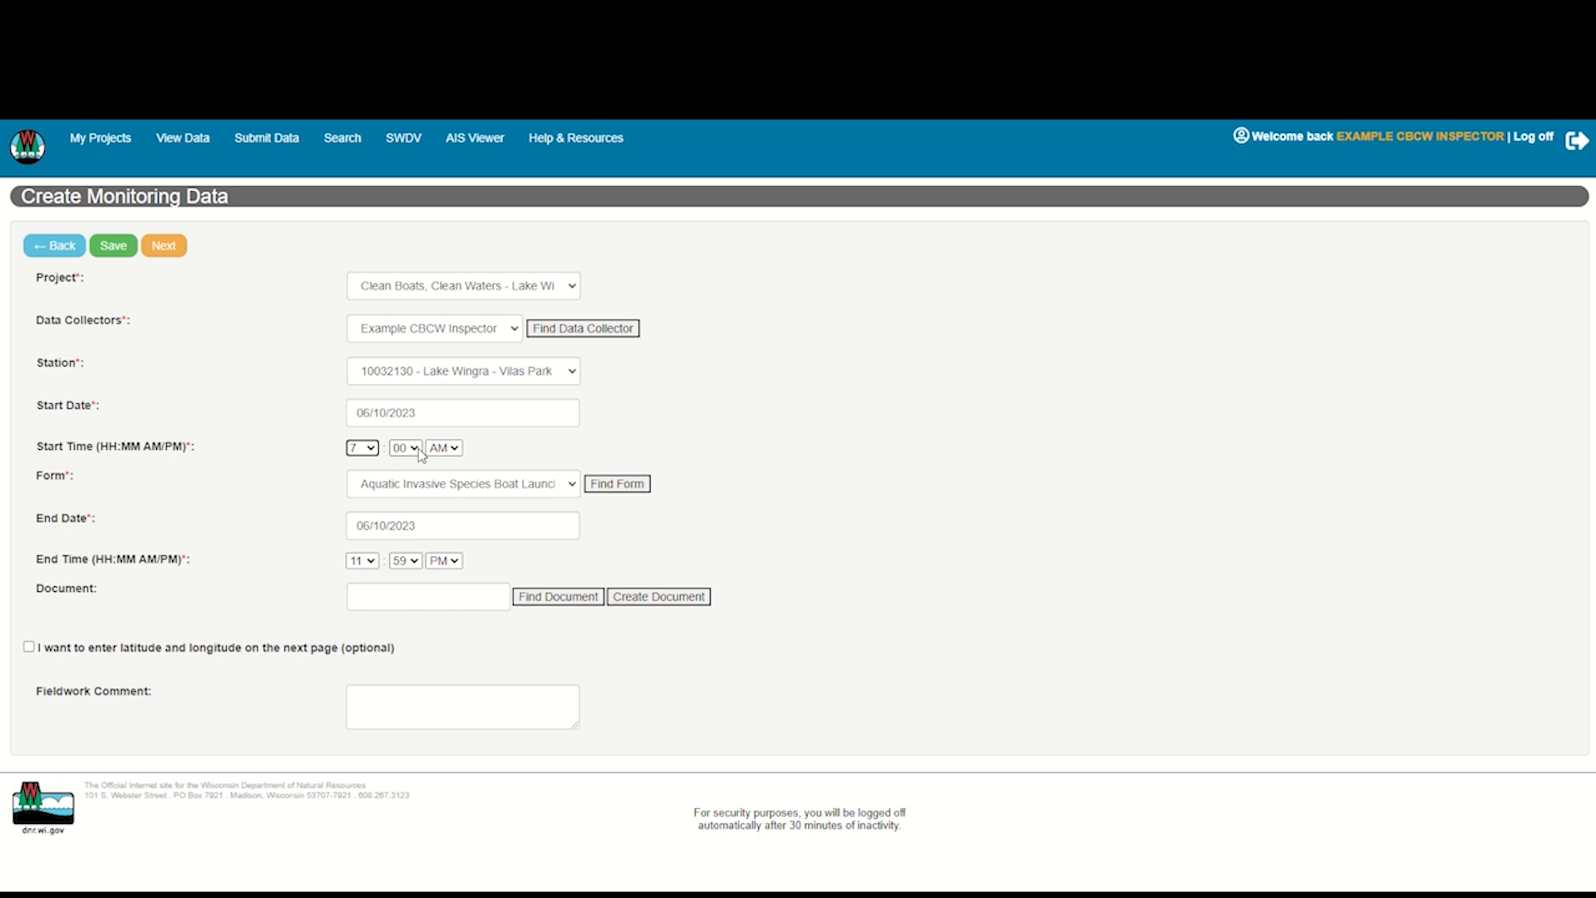
{"action": "left_click", "coordinate": [456, 450]}
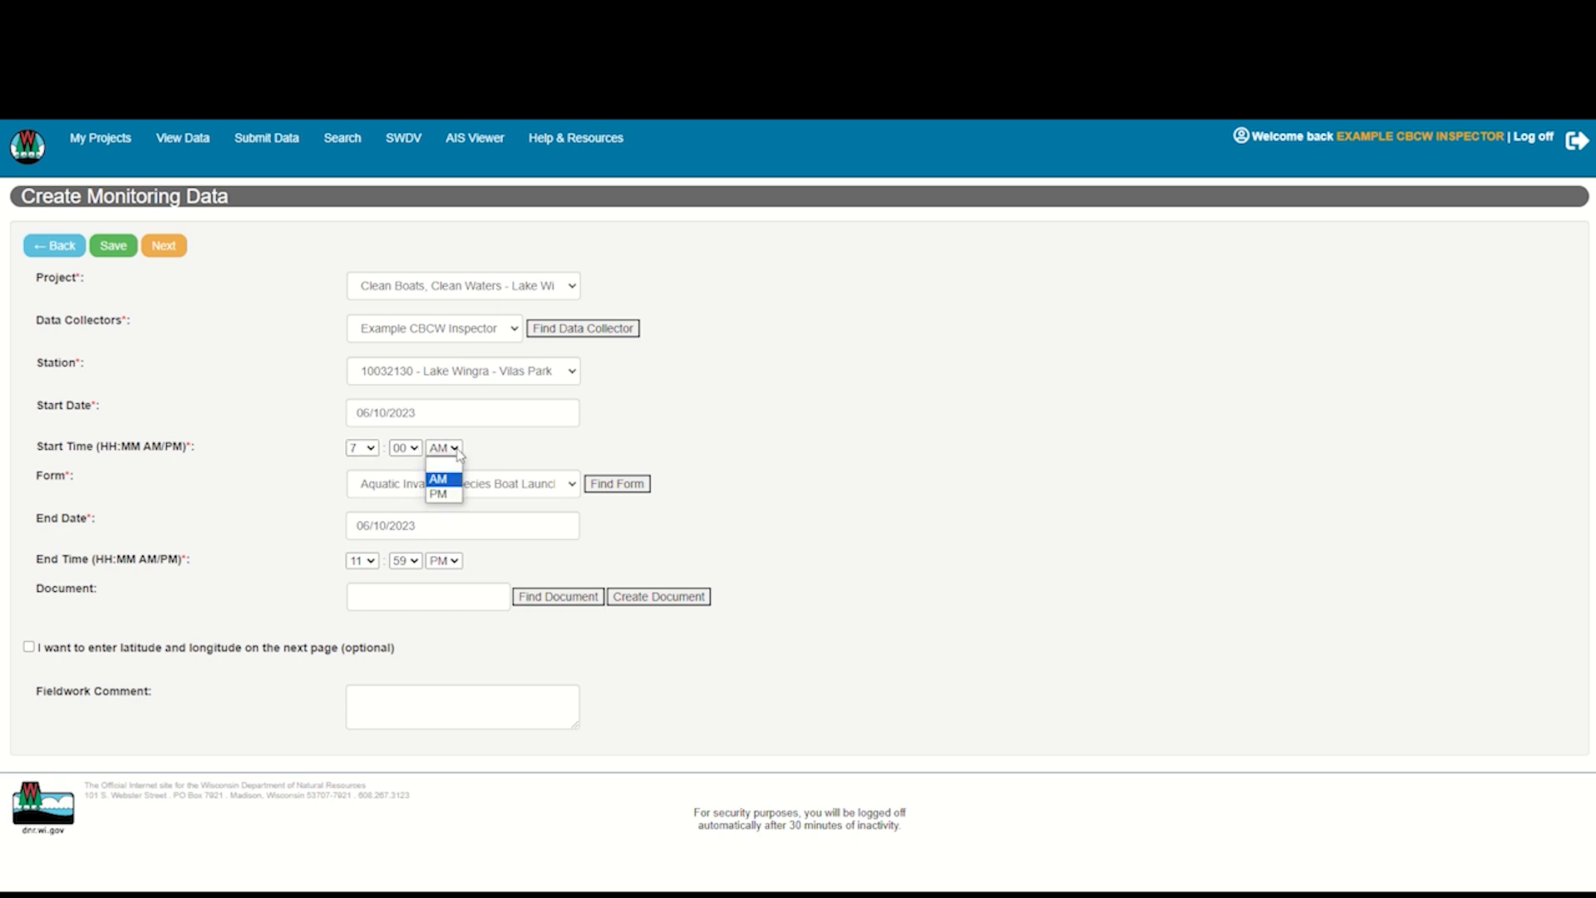
{"action": "left_click", "coordinate": [442, 480]}
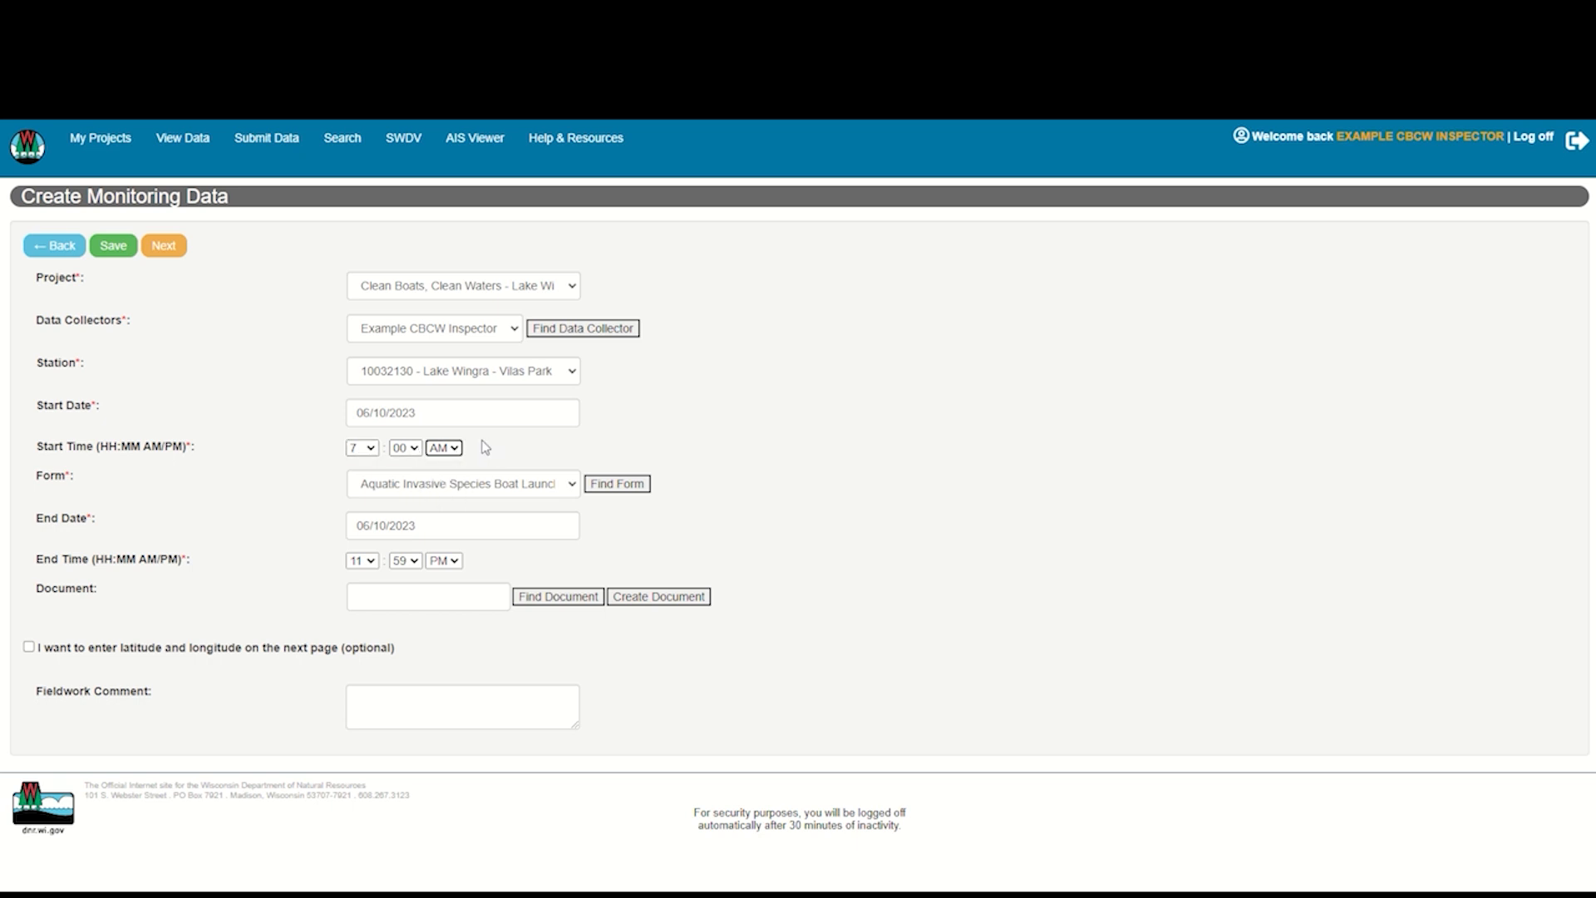
Choose the Watercraft Inspection Report (Revised 03/2023) form and set the end time to 12:00 PM
{"action": "left_click", "coordinate": [572, 488]}
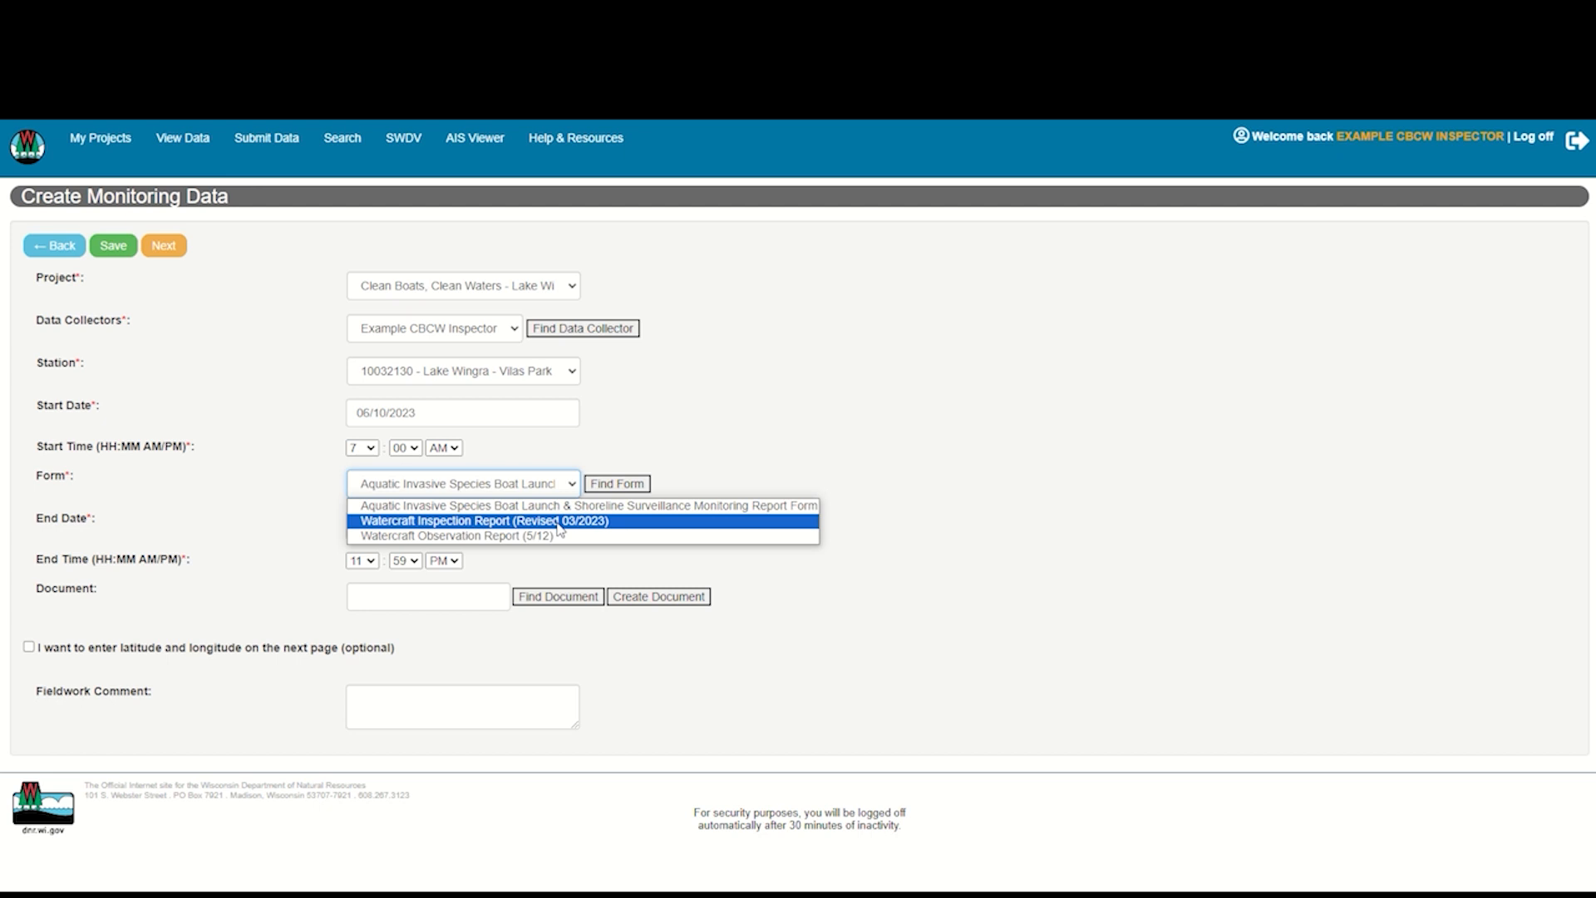
{"action": "left_click", "coordinate": [558, 524]}
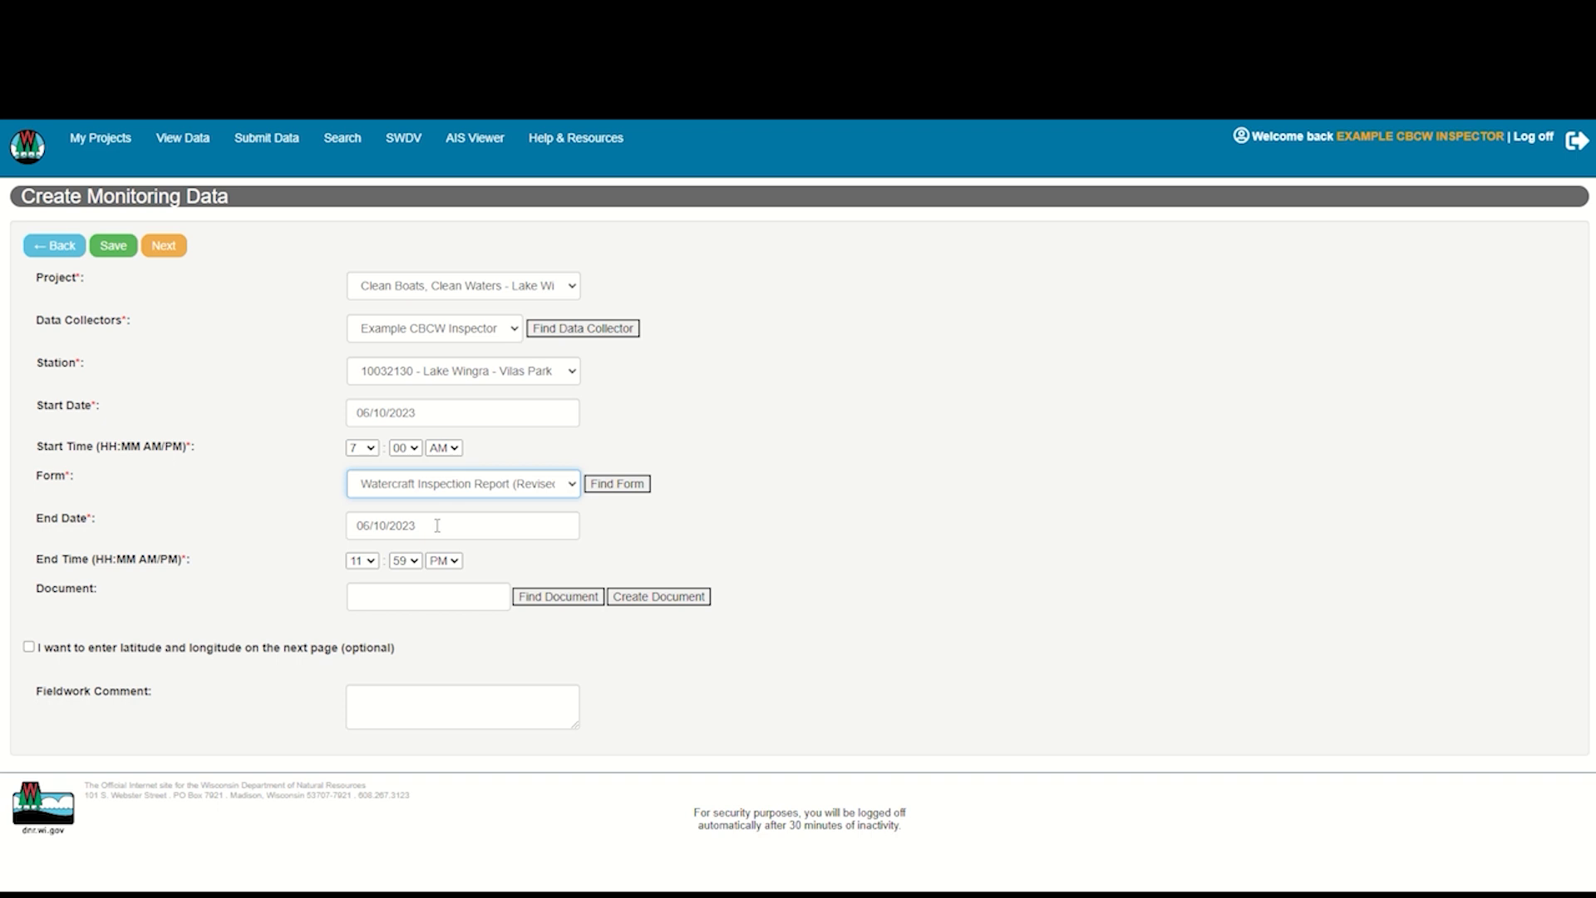
{"action": "left_click", "coordinate": [371, 562]}
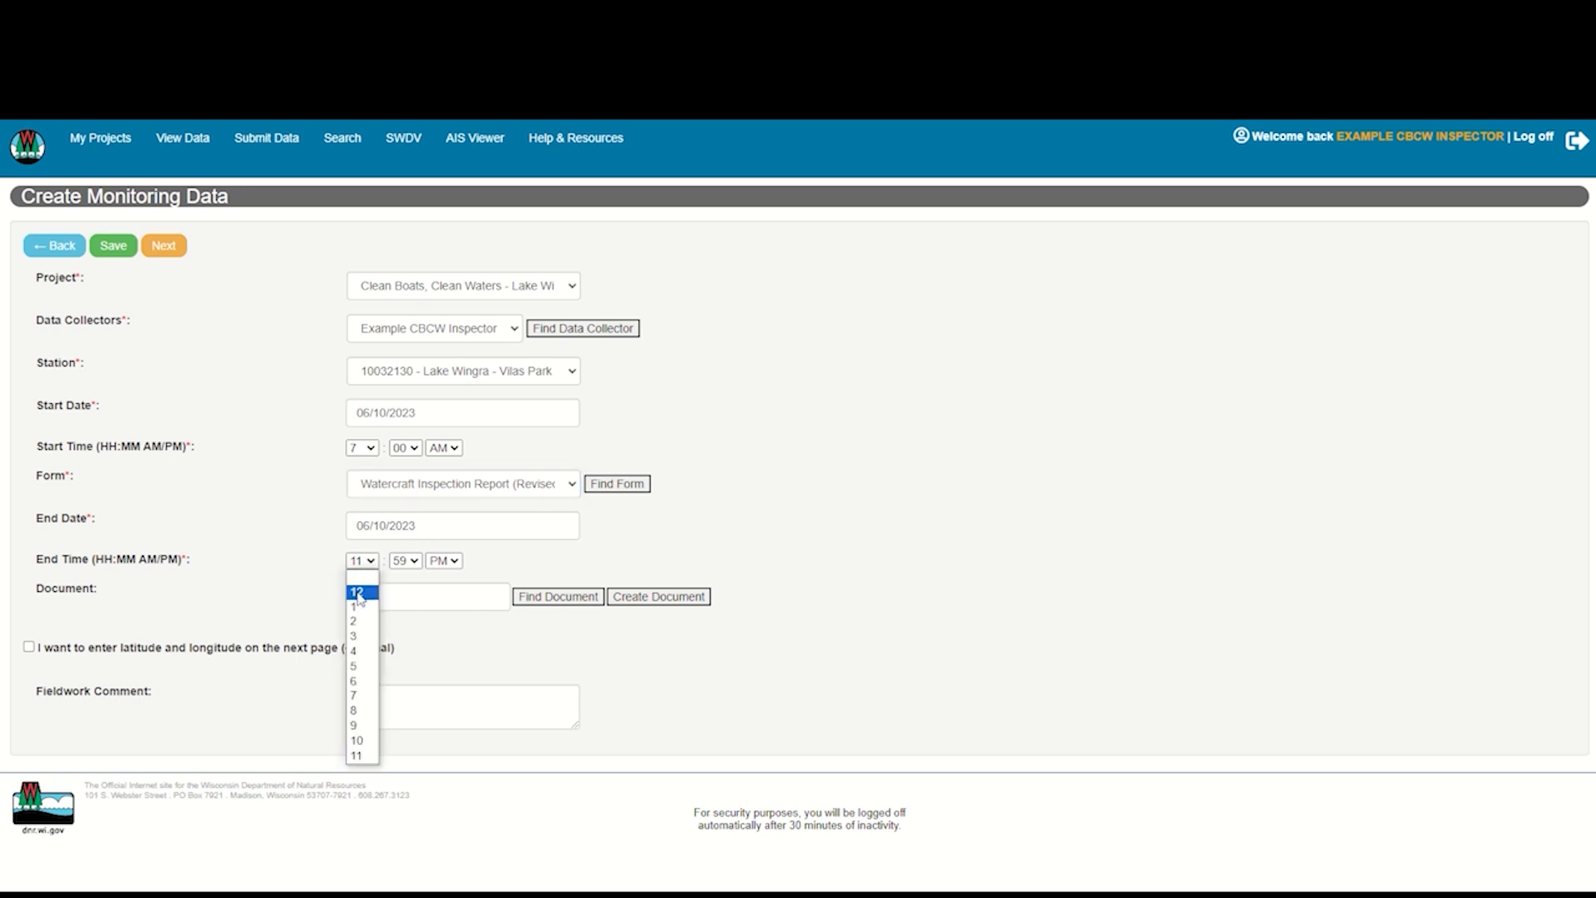
{"action": "left_click", "coordinate": [358, 592]}
{"action": "left_click", "coordinate": [417, 566]}
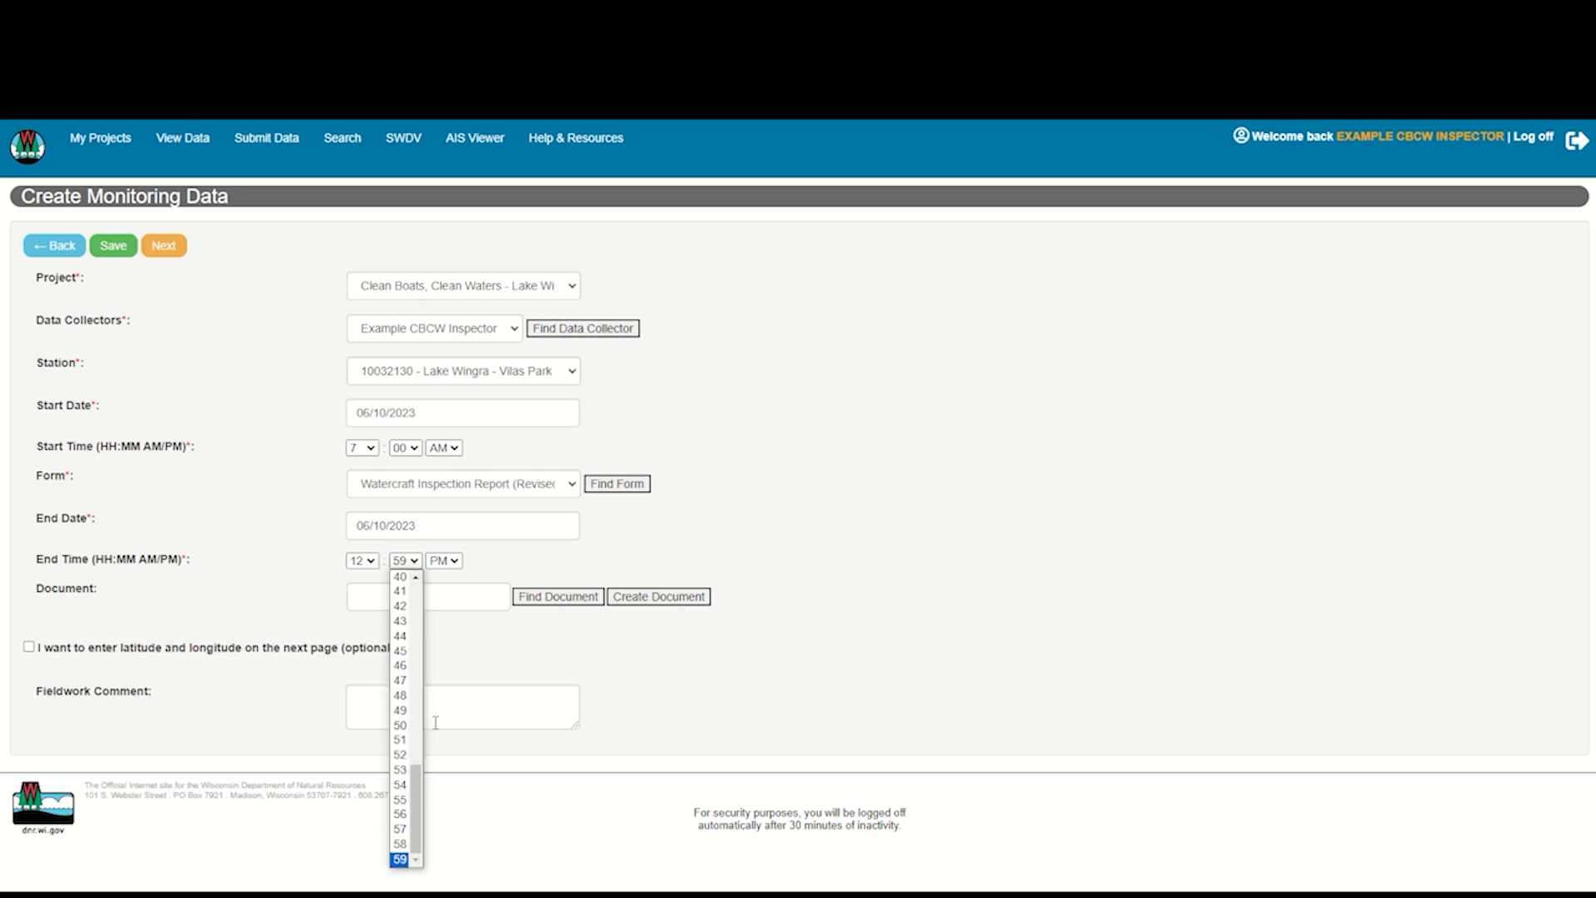
{"action": "left_click_drag", "start_coordinate": [418, 791], "coordinate": [391, 655]}
{"action": "scroll", "coordinate": [391, 655], "scroll_direction": "up", "scroll_amount": 3}
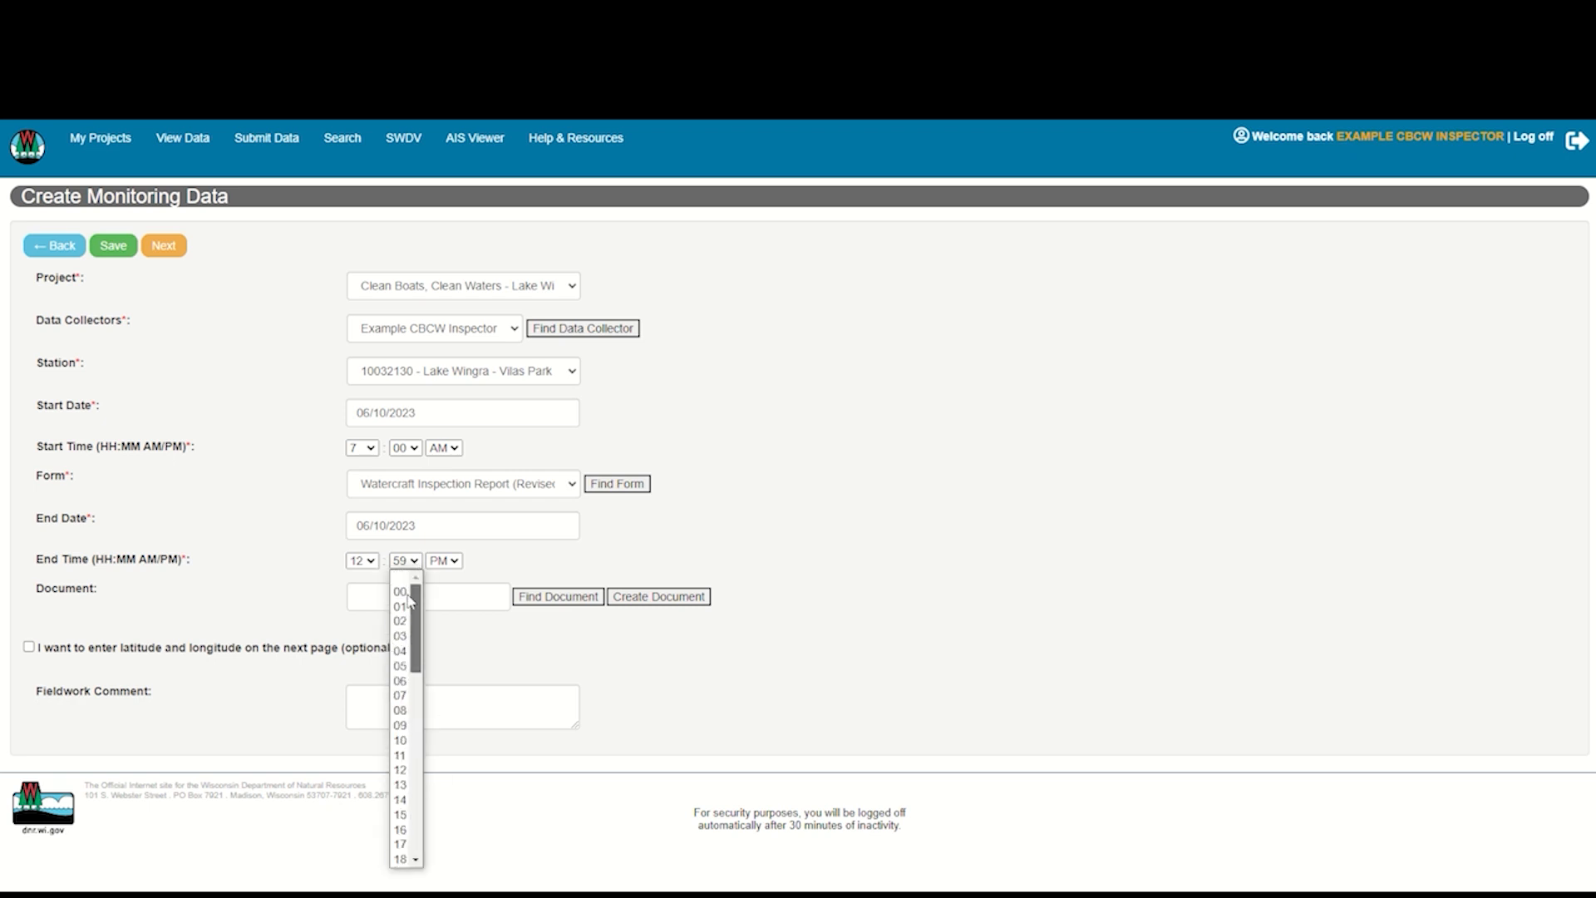
{"action": "left_click", "coordinate": [402, 582]}
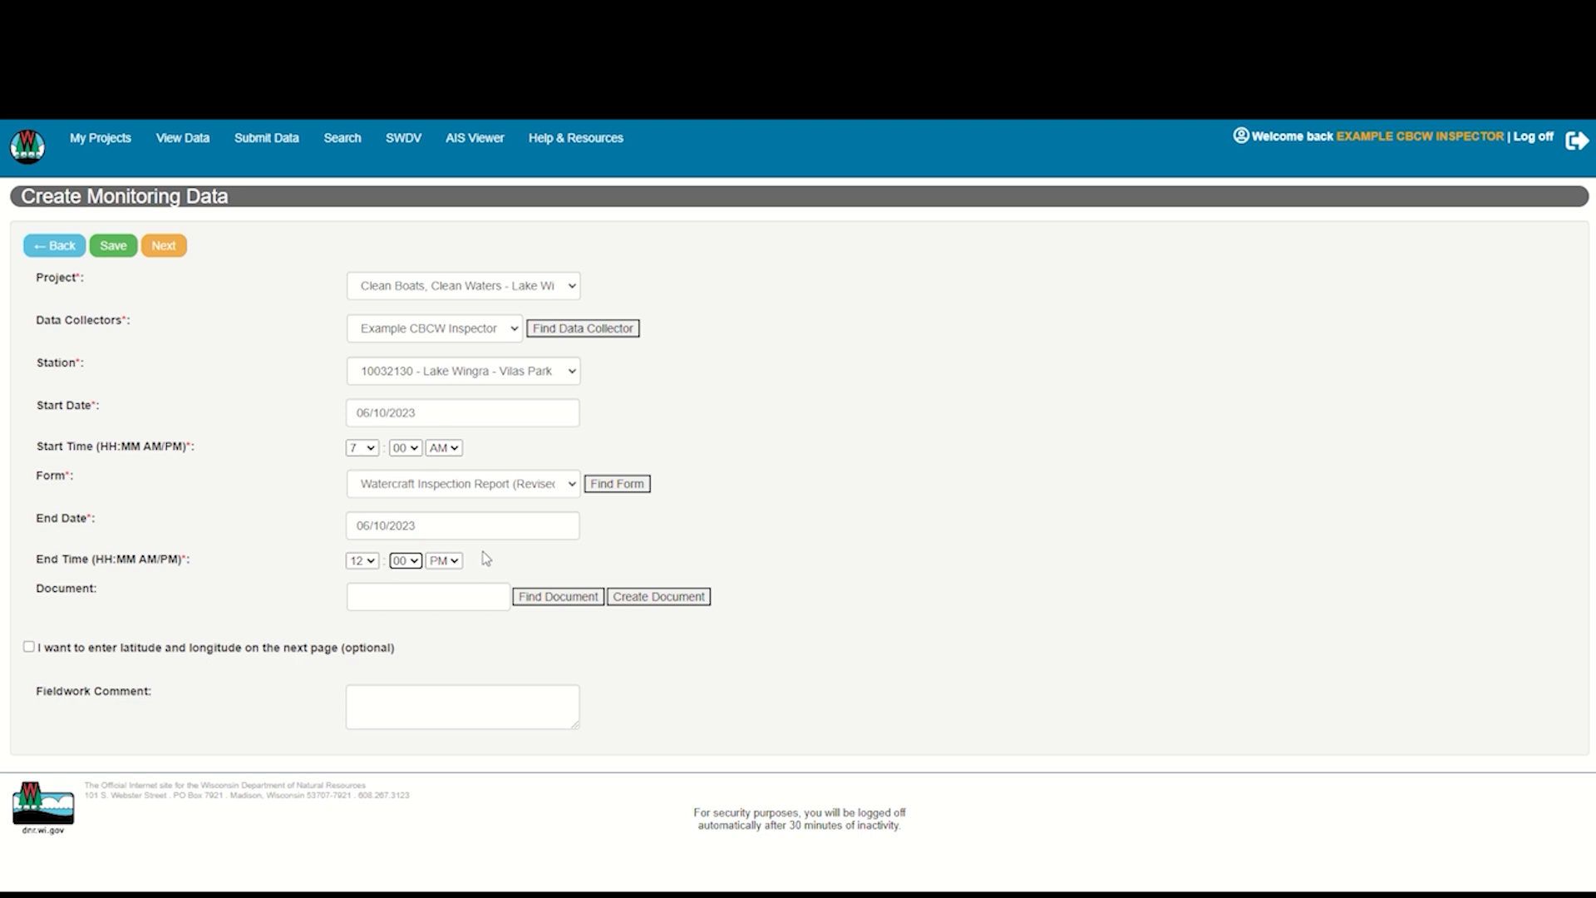
{"action": "left_click", "coordinate": [481, 558]}
Enter "foggy morning" as the fieldwork comment and continue to the result entry form
{"action": "left_click", "coordinate": [381, 697]}
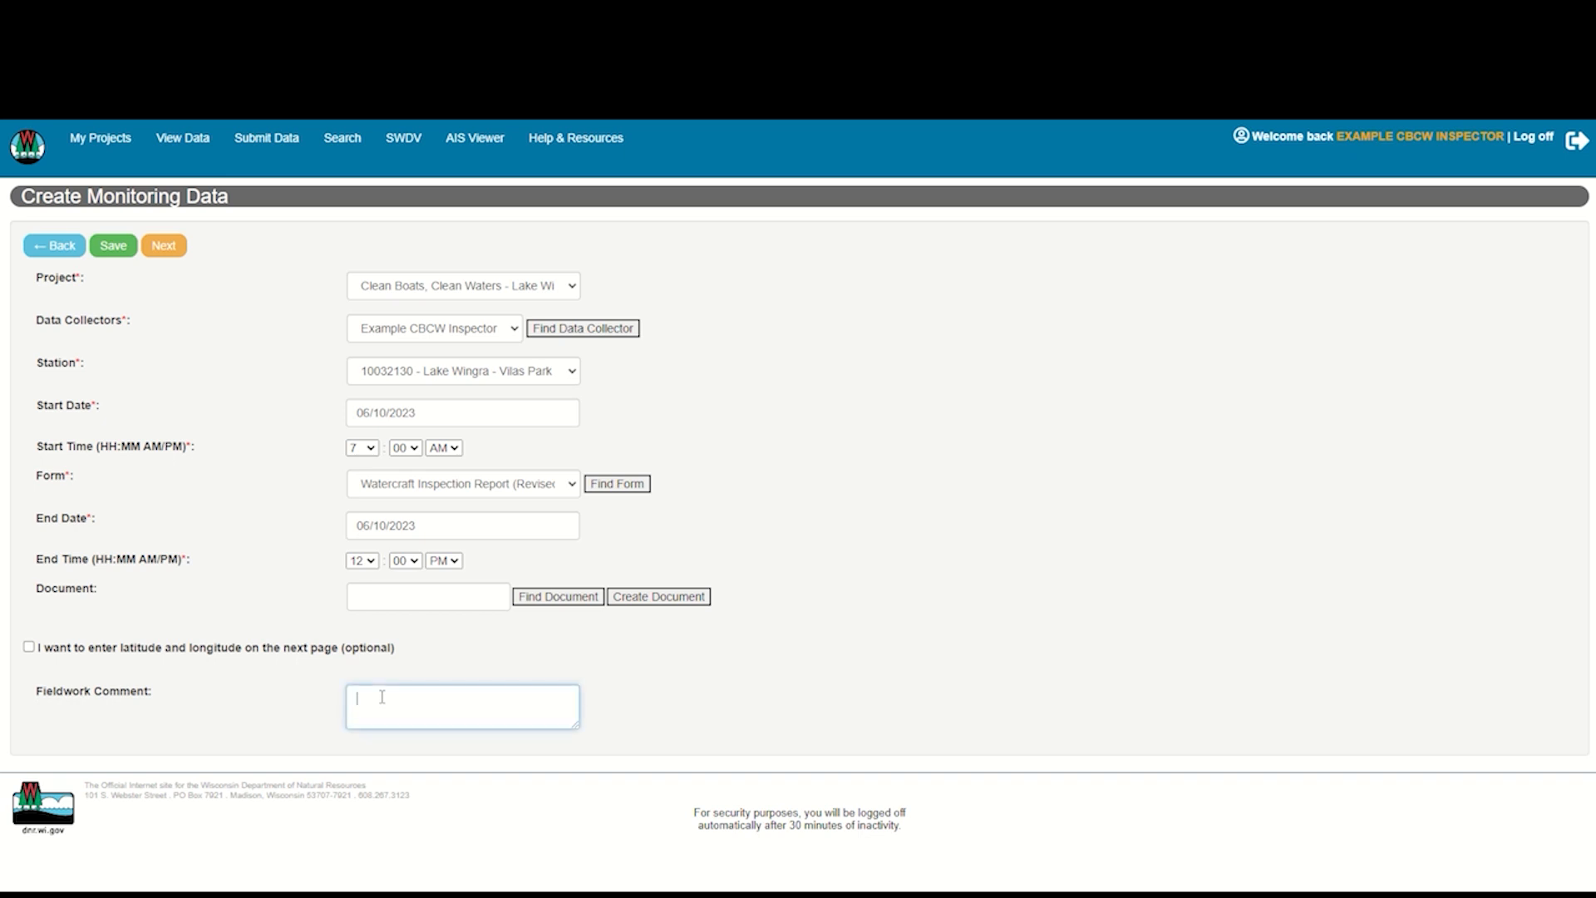
{"action": "type", "text": "foggy morning"}
{"action": "left_click", "coordinate": [684, 675]}
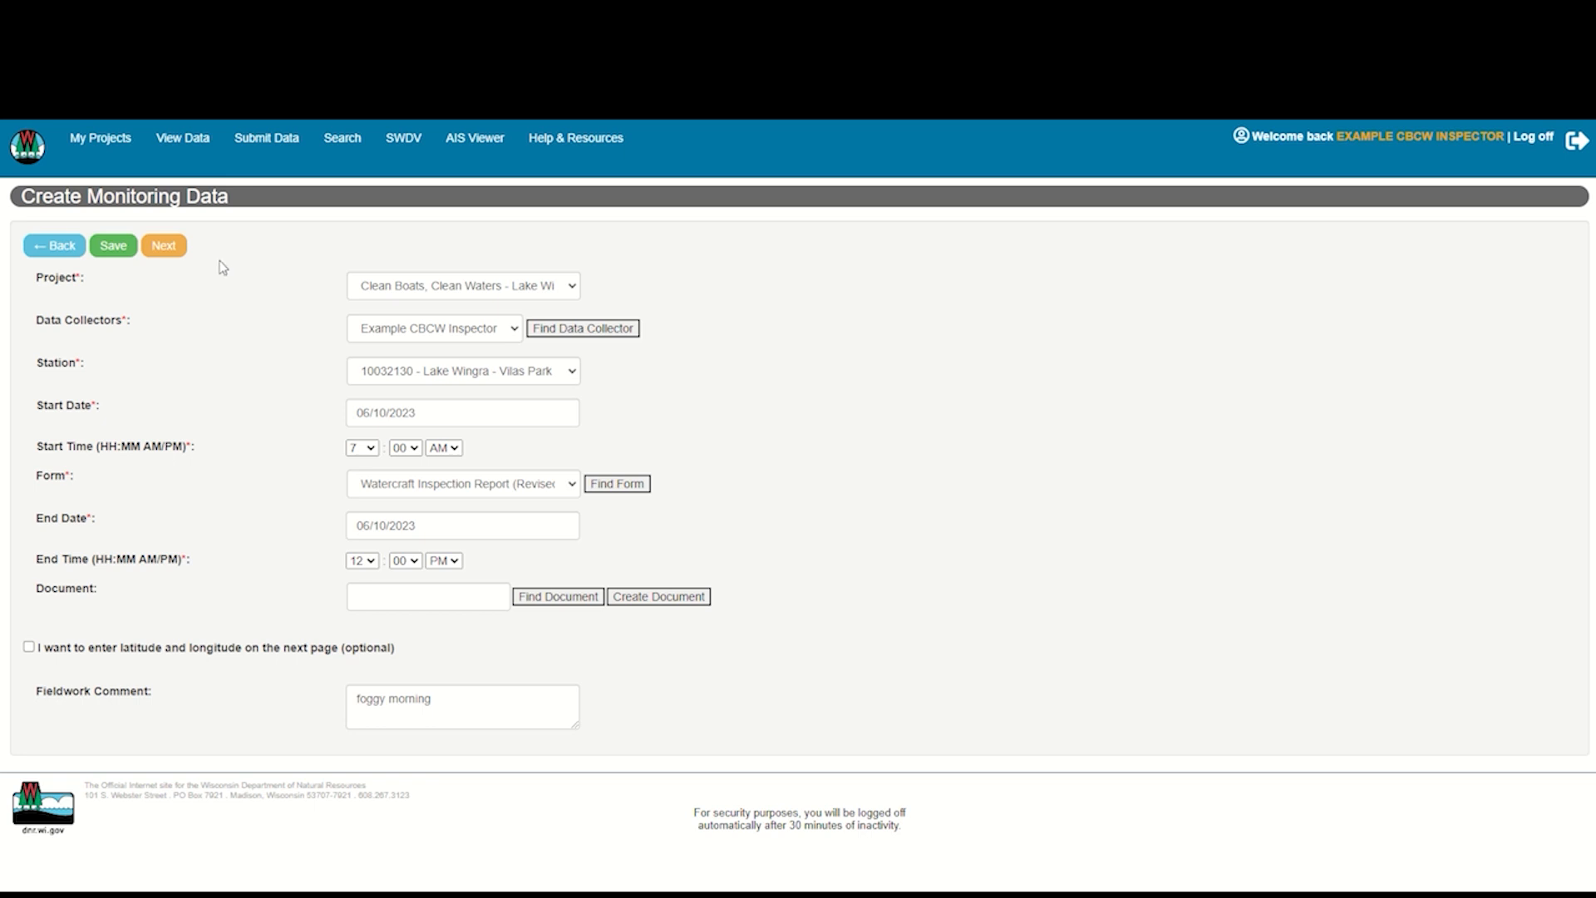
{"action": "left_click", "coordinate": [166, 247]}
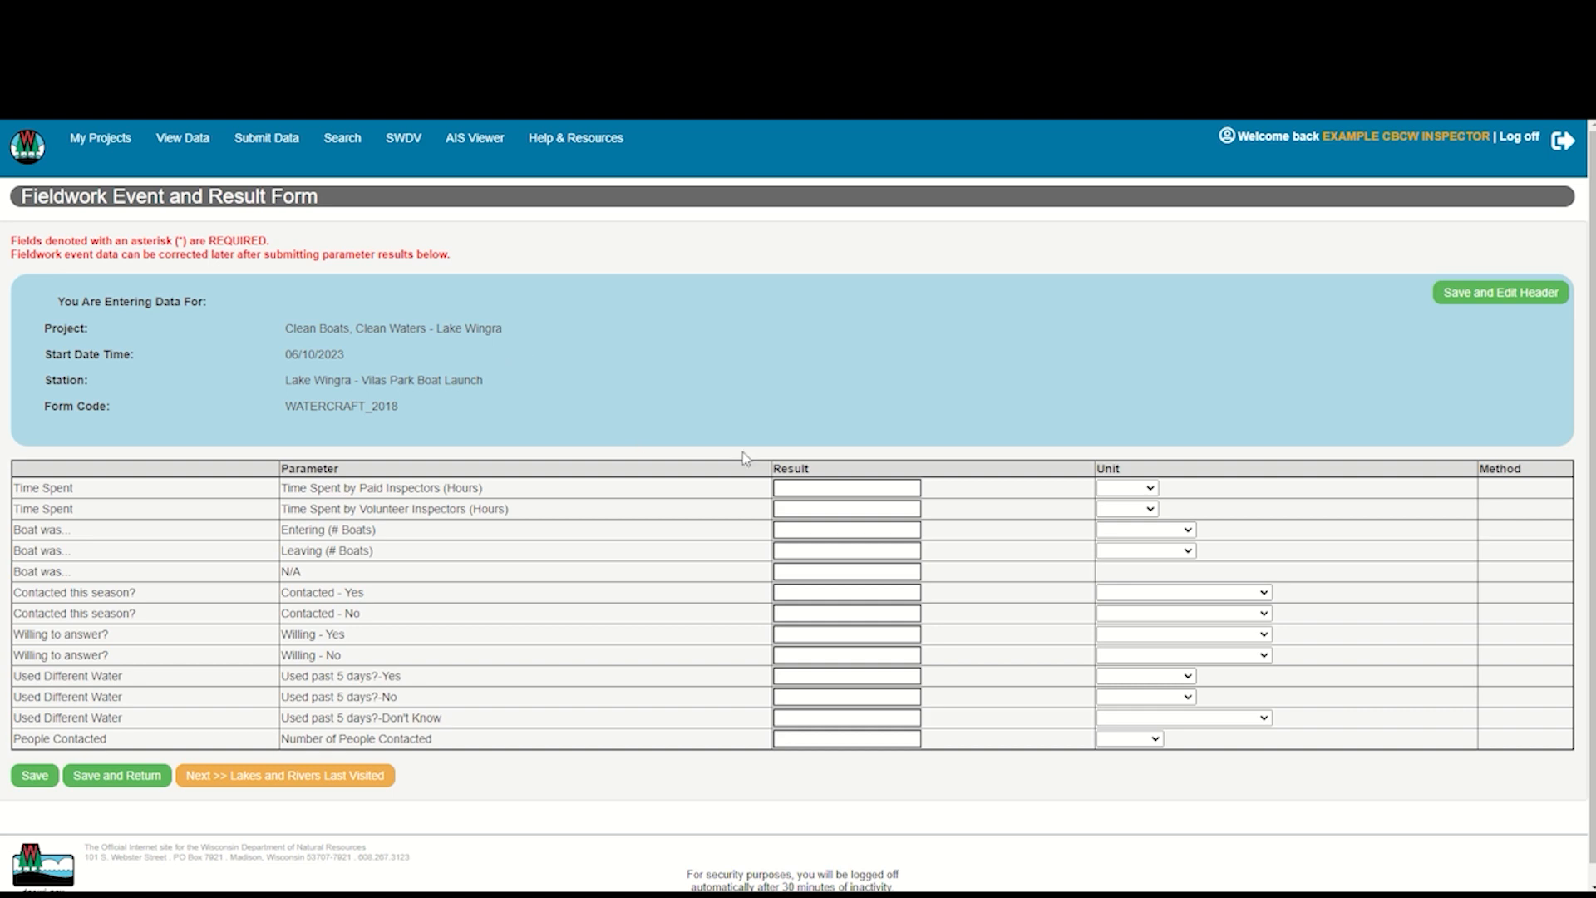
Record the time spent as 4 hours by paid inspectors and 0 hours by volunteer inspectors
{"action": "scroll", "coordinate": [849, 391], "scroll_direction": "down", "scroll_amount": 1}
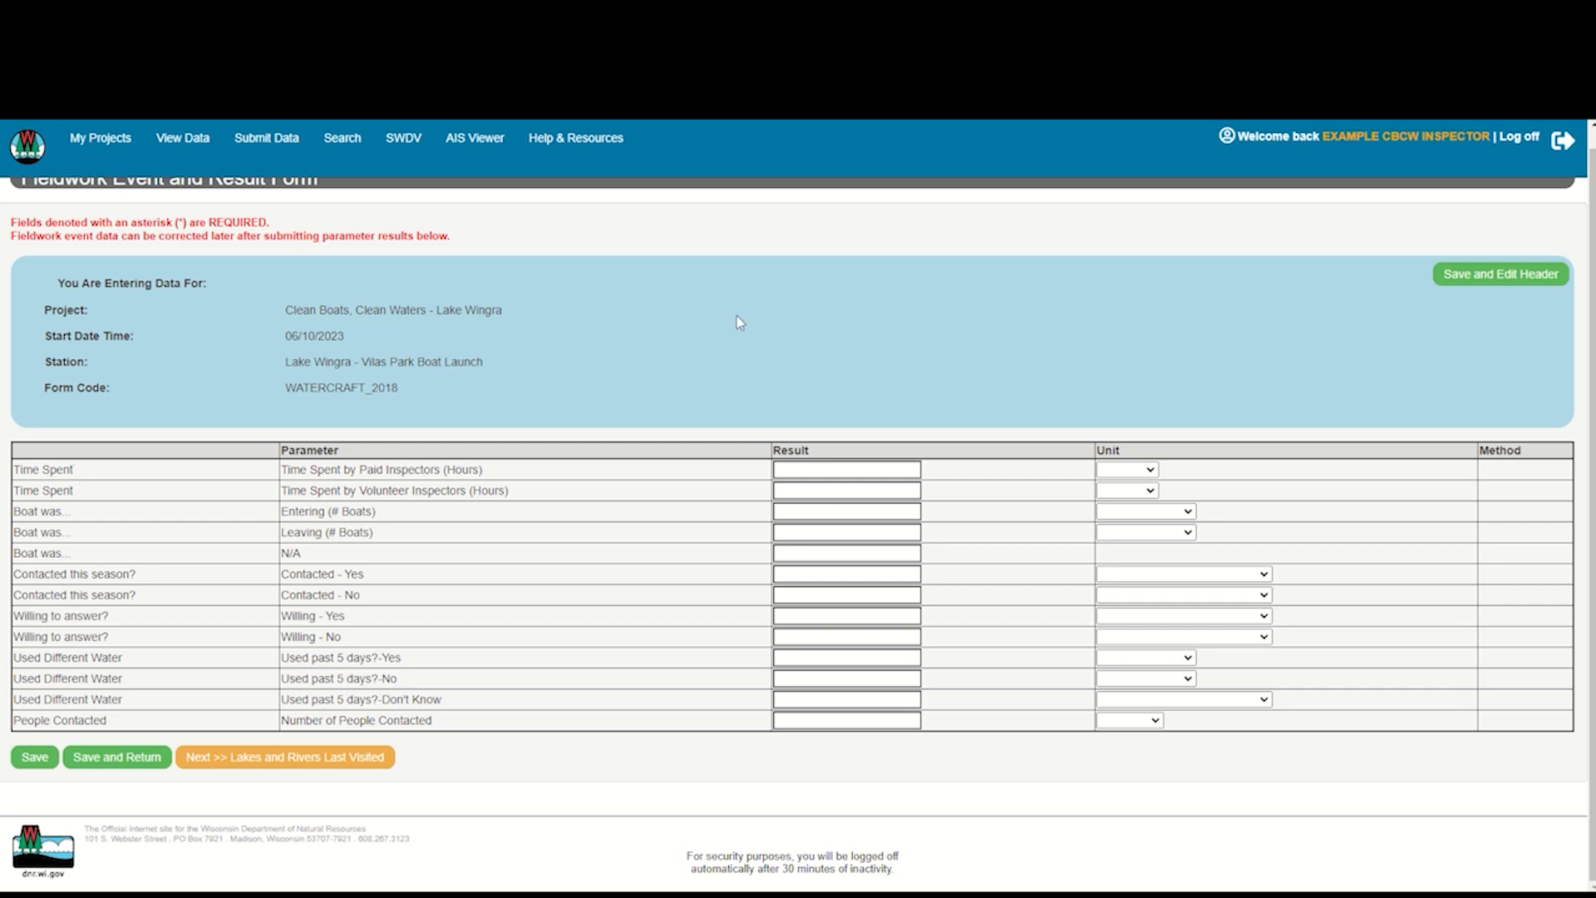
{"action": "left_click", "coordinate": [834, 470]}
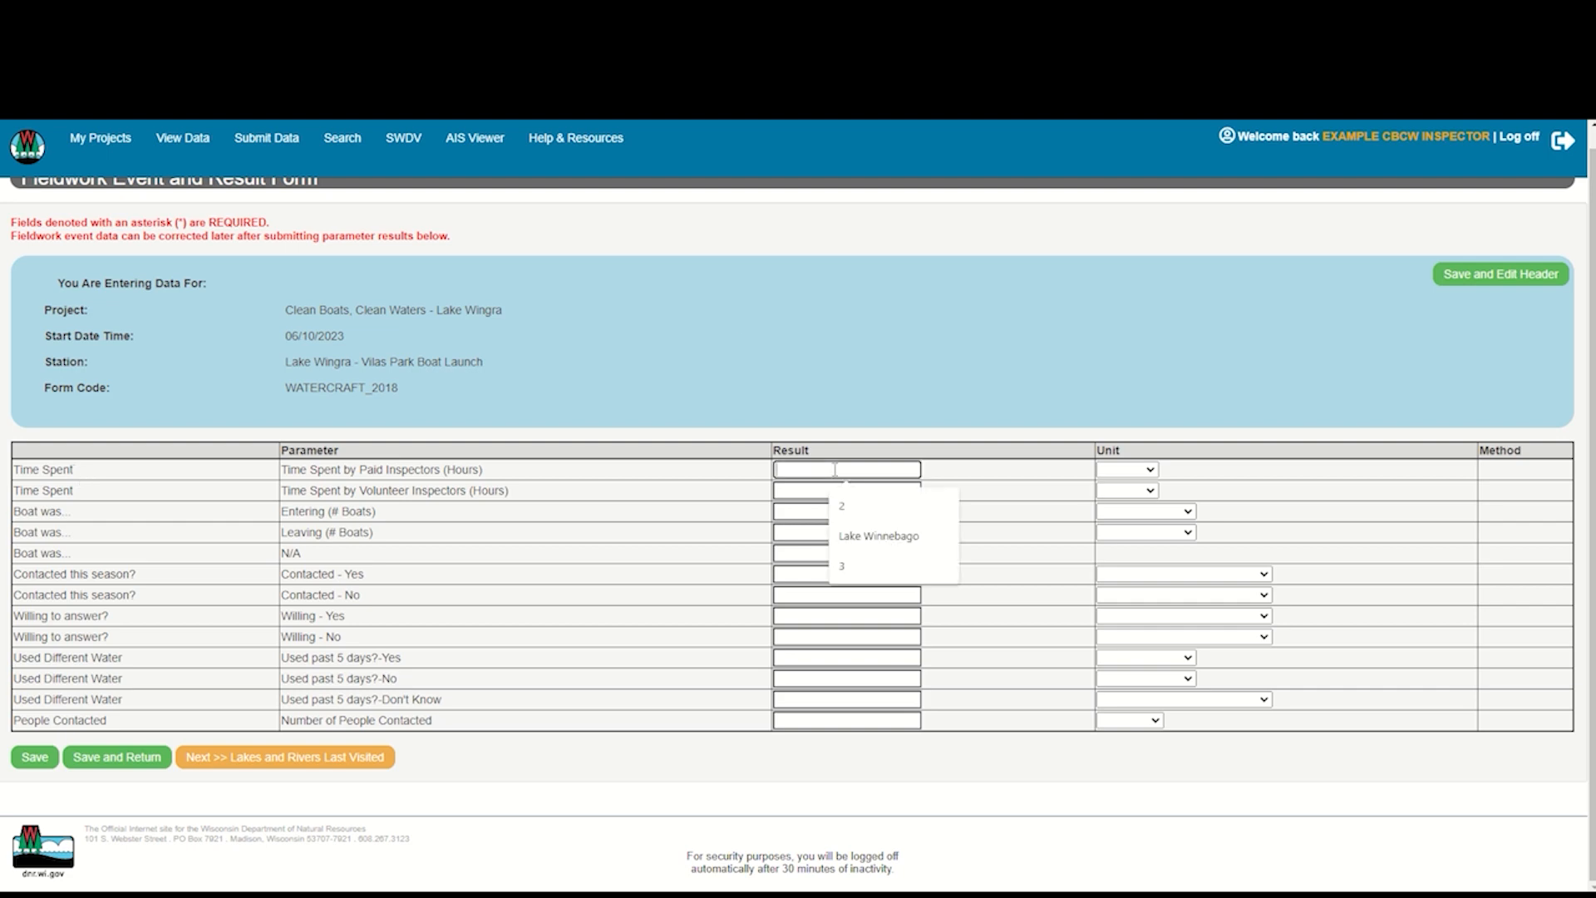
{"action": "type", "text": "4"}
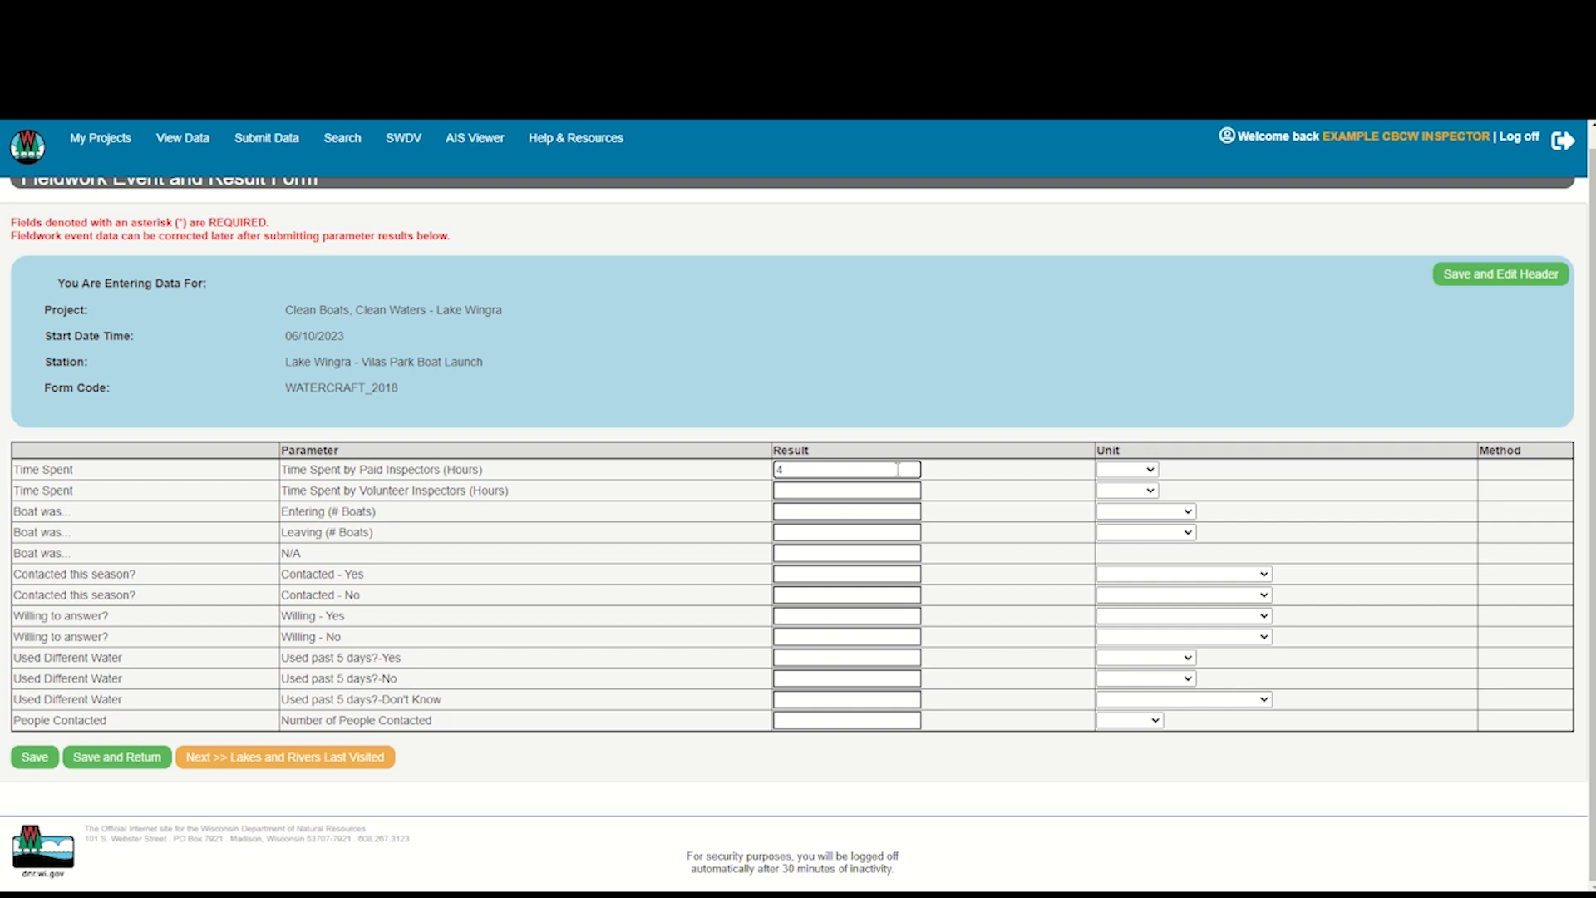
{"action": "left_click", "coordinate": [1151, 470]}
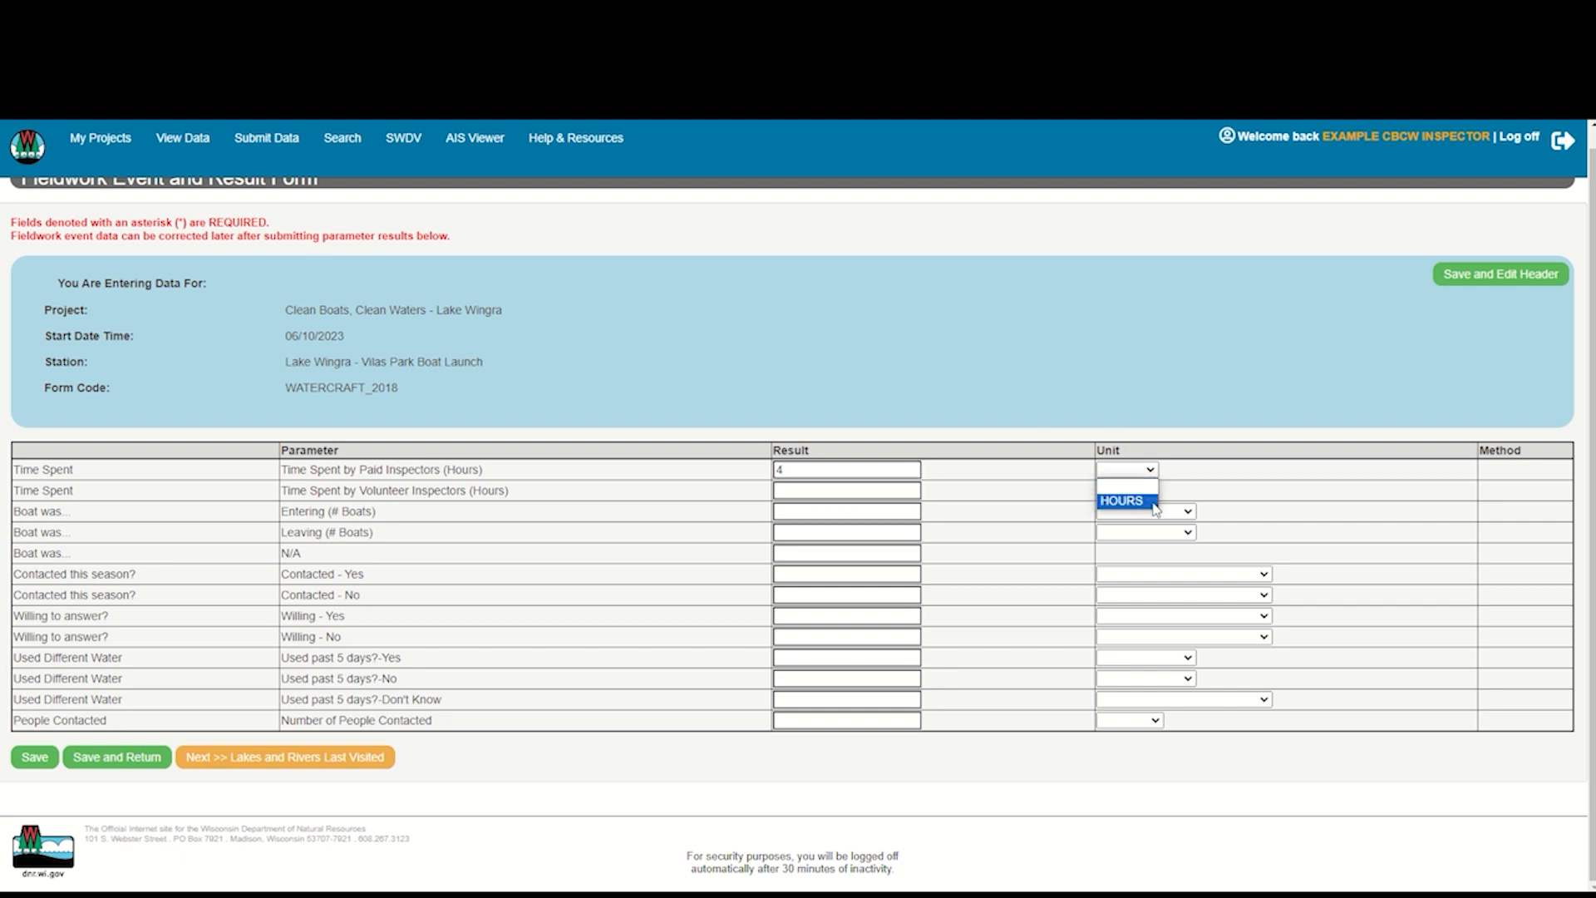
{"action": "left_click", "coordinate": [1156, 502]}
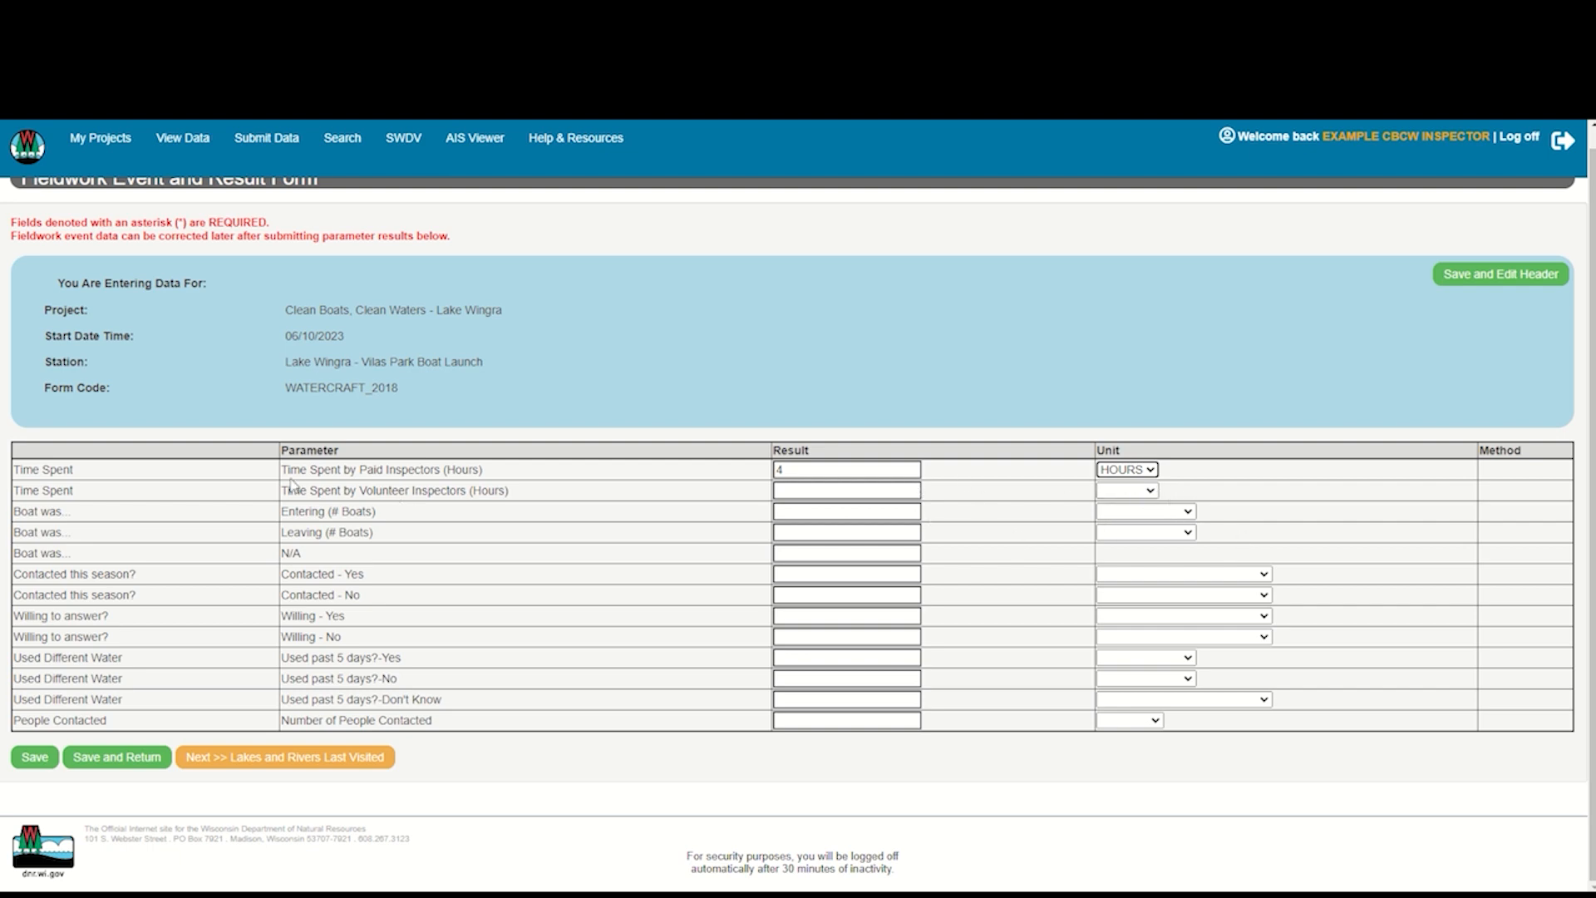
{"action": "left_click", "coordinate": [862, 489]}
{"action": "type", "text": "0"}
{"action": "left_click", "coordinate": [1156, 492]}
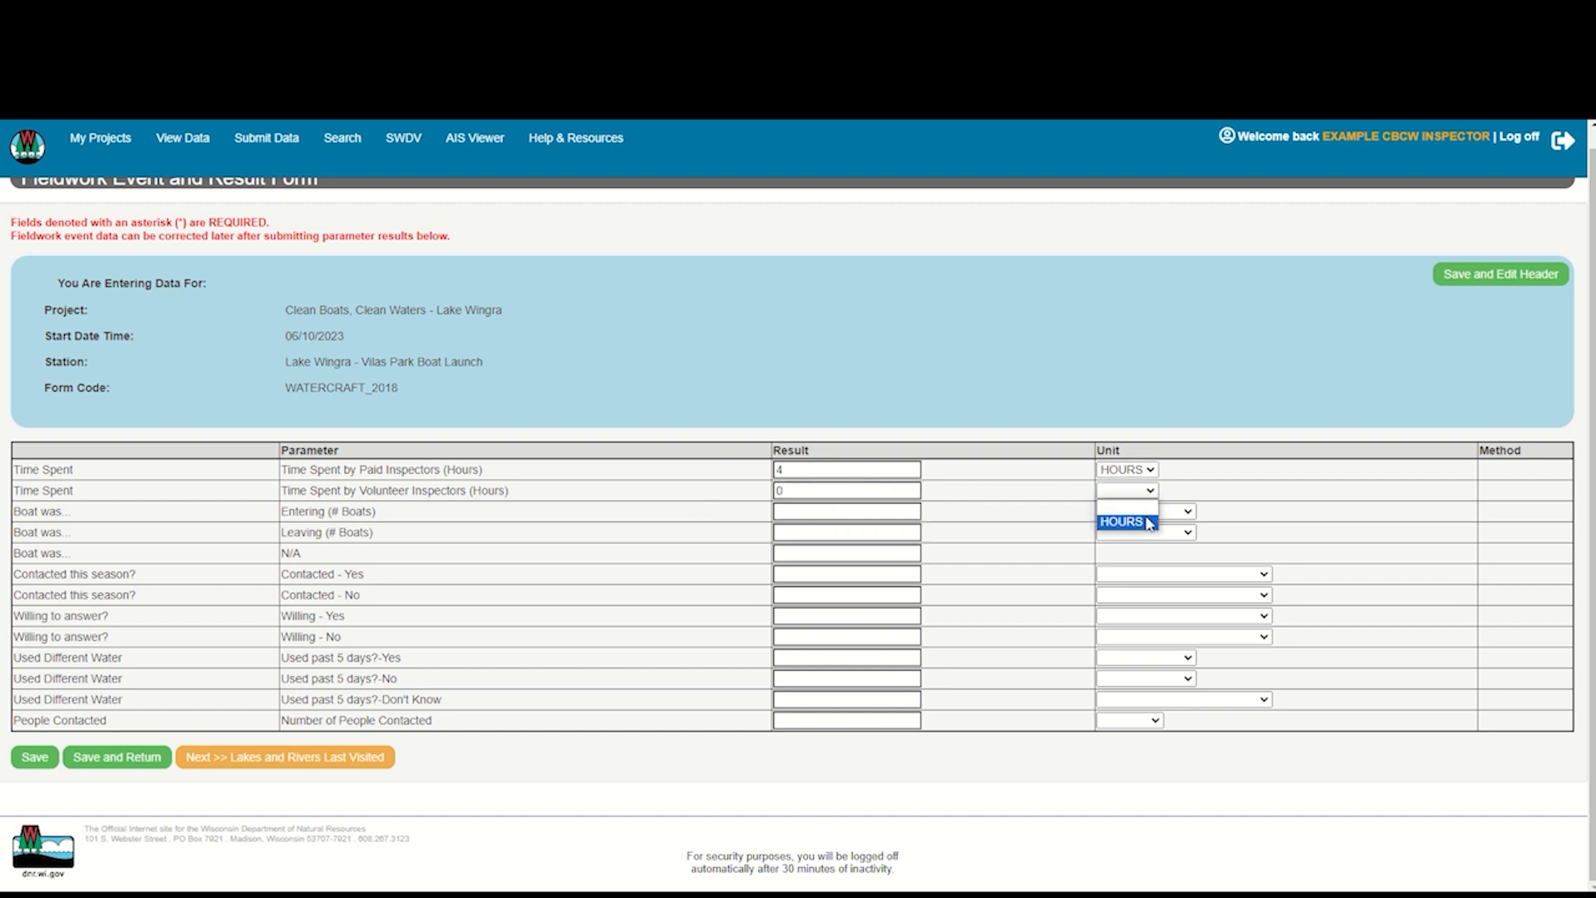
{"action": "left_click", "coordinate": [1148, 526]}
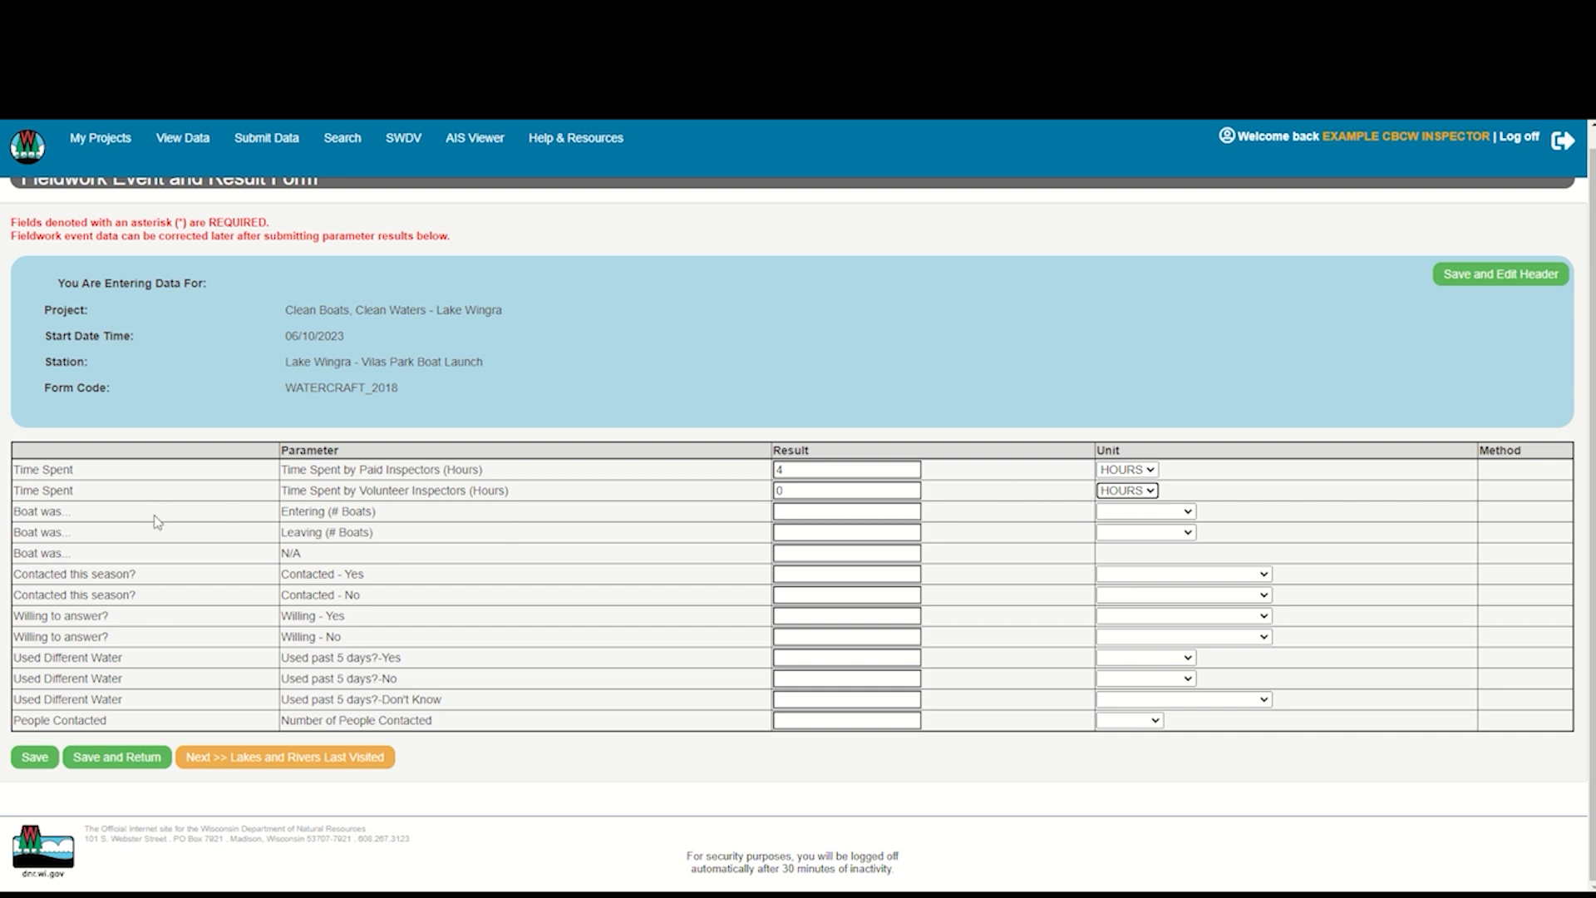
Record 2 watercraft entering and 8 watercraft leaving, with 0 for the N/A boat entry
{"action": "left_click", "coordinate": [796, 512]}
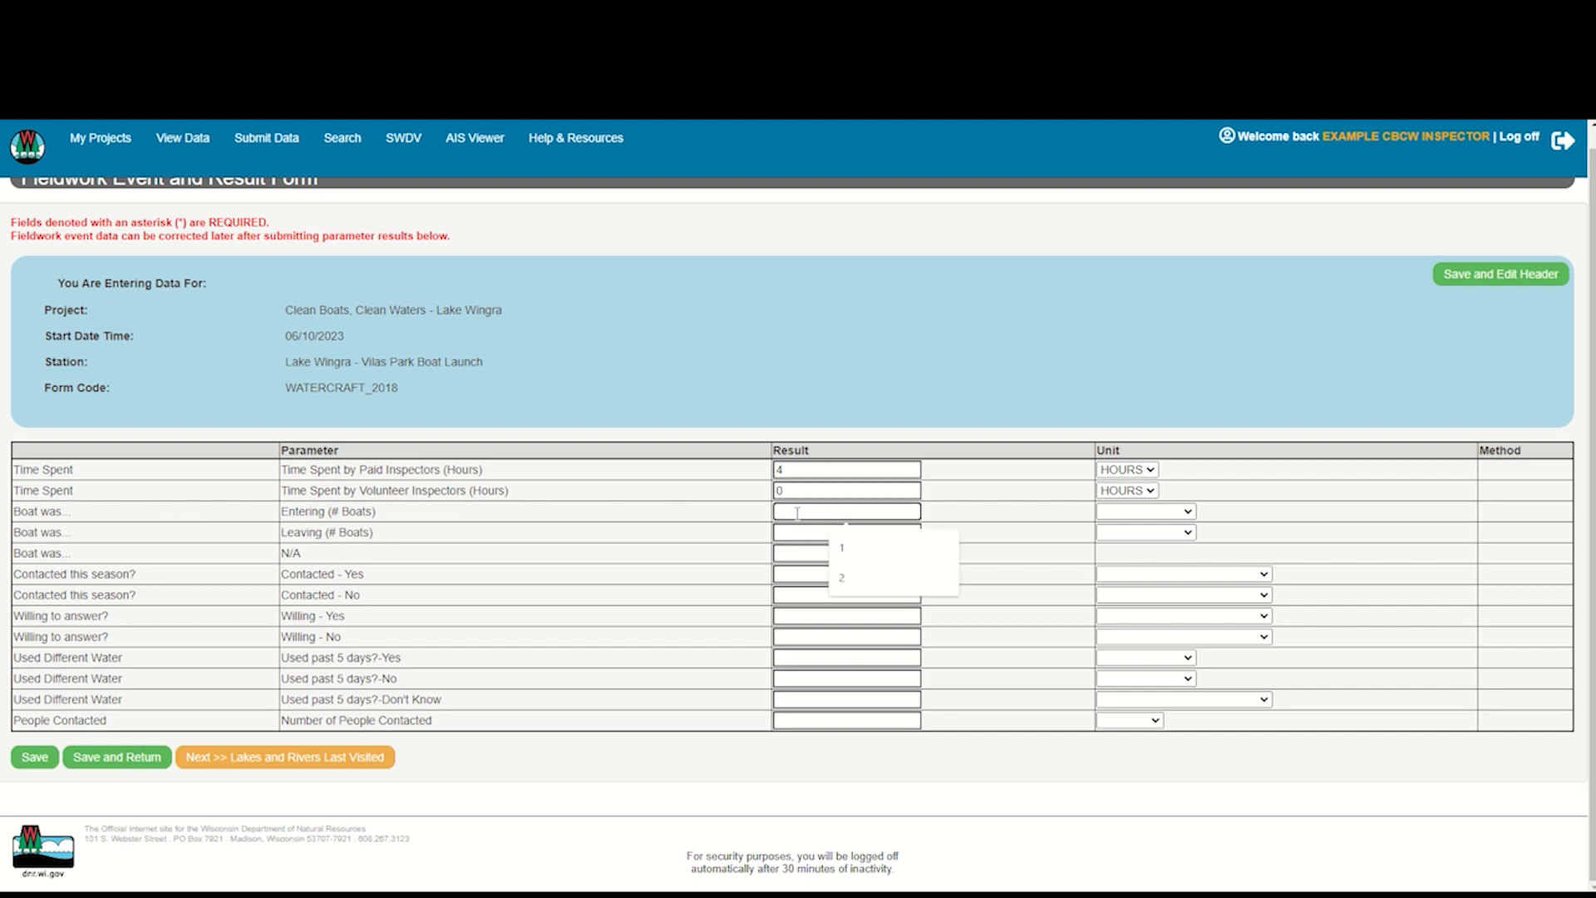
{"action": "type", "text": "2"}
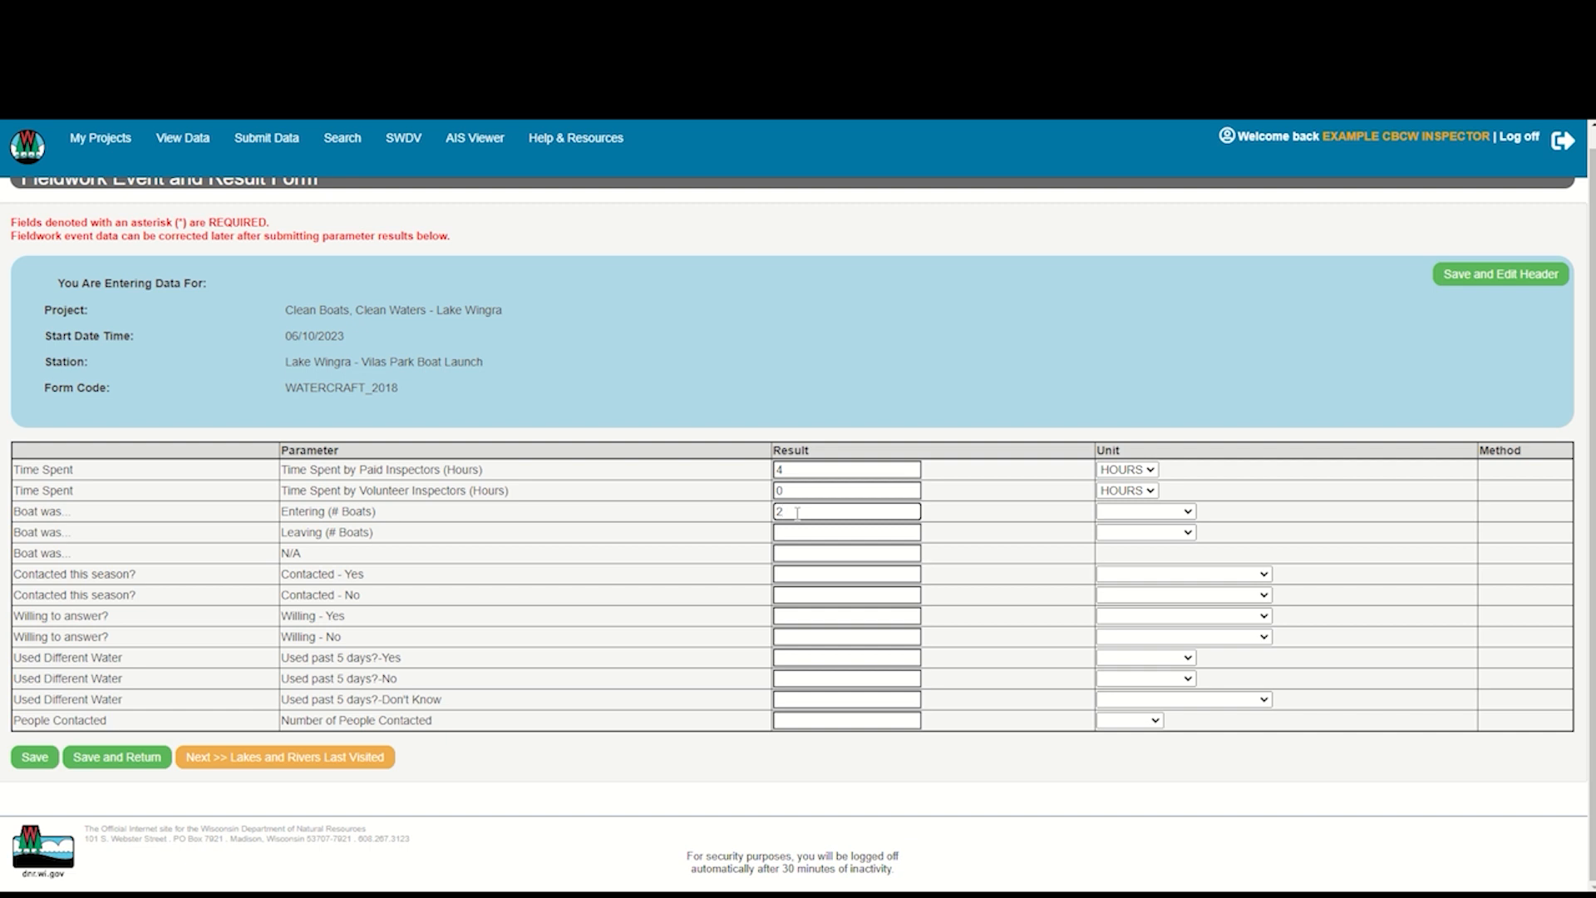
{"action": "left_click", "coordinate": [1188, 512]}
{"action": "left_click", "coordinate": [1182, 539]}
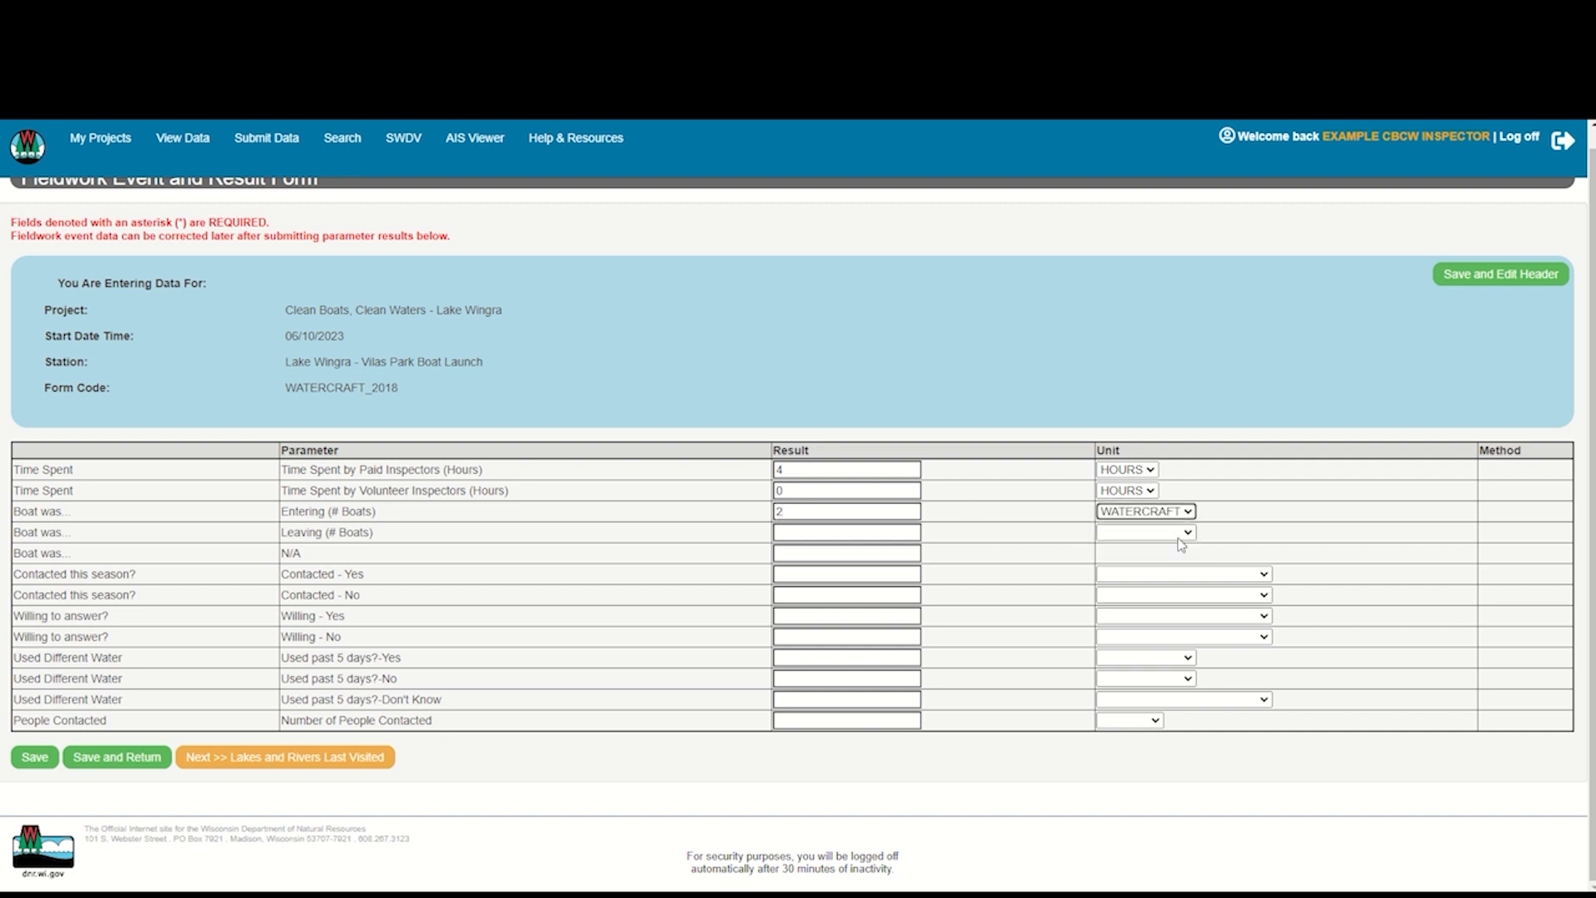
{"action": "key", "text": "Tab"}
{"action": "type", "text": "8"}
{"action": "left_click", "coordinate": [1184, 533]}
{"action": "left_click", "coordinate": [1162, 563]}
{"action": "left_click", "coordinate": [844, 554]}
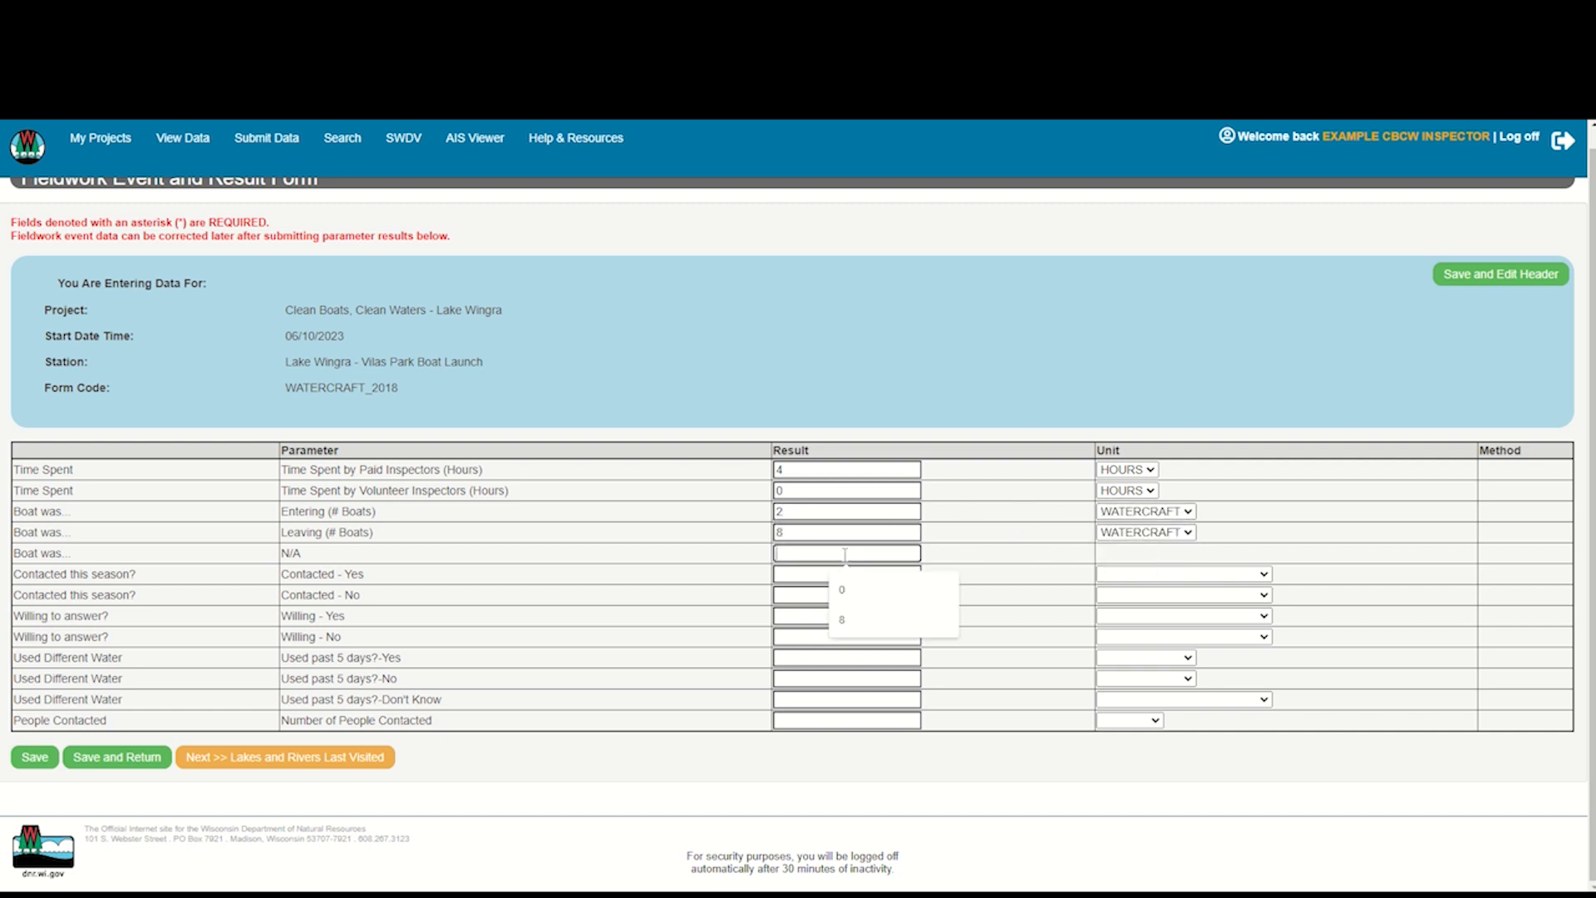
{"action": "type", "text": "0"}
Record the operators contacted this season as 5 for yes and 6 for no, both in watercraft operators
{"action": "left_click", "coordinate": [912, 578]}
{"action": "type", "text": "5"}
{"action": "left_click", "coordinate": [1165, 575]}
{"action": "left_click", "coordinate": [1200, 606]}
{"action": "left_click", "coordinate": [907, 597]}
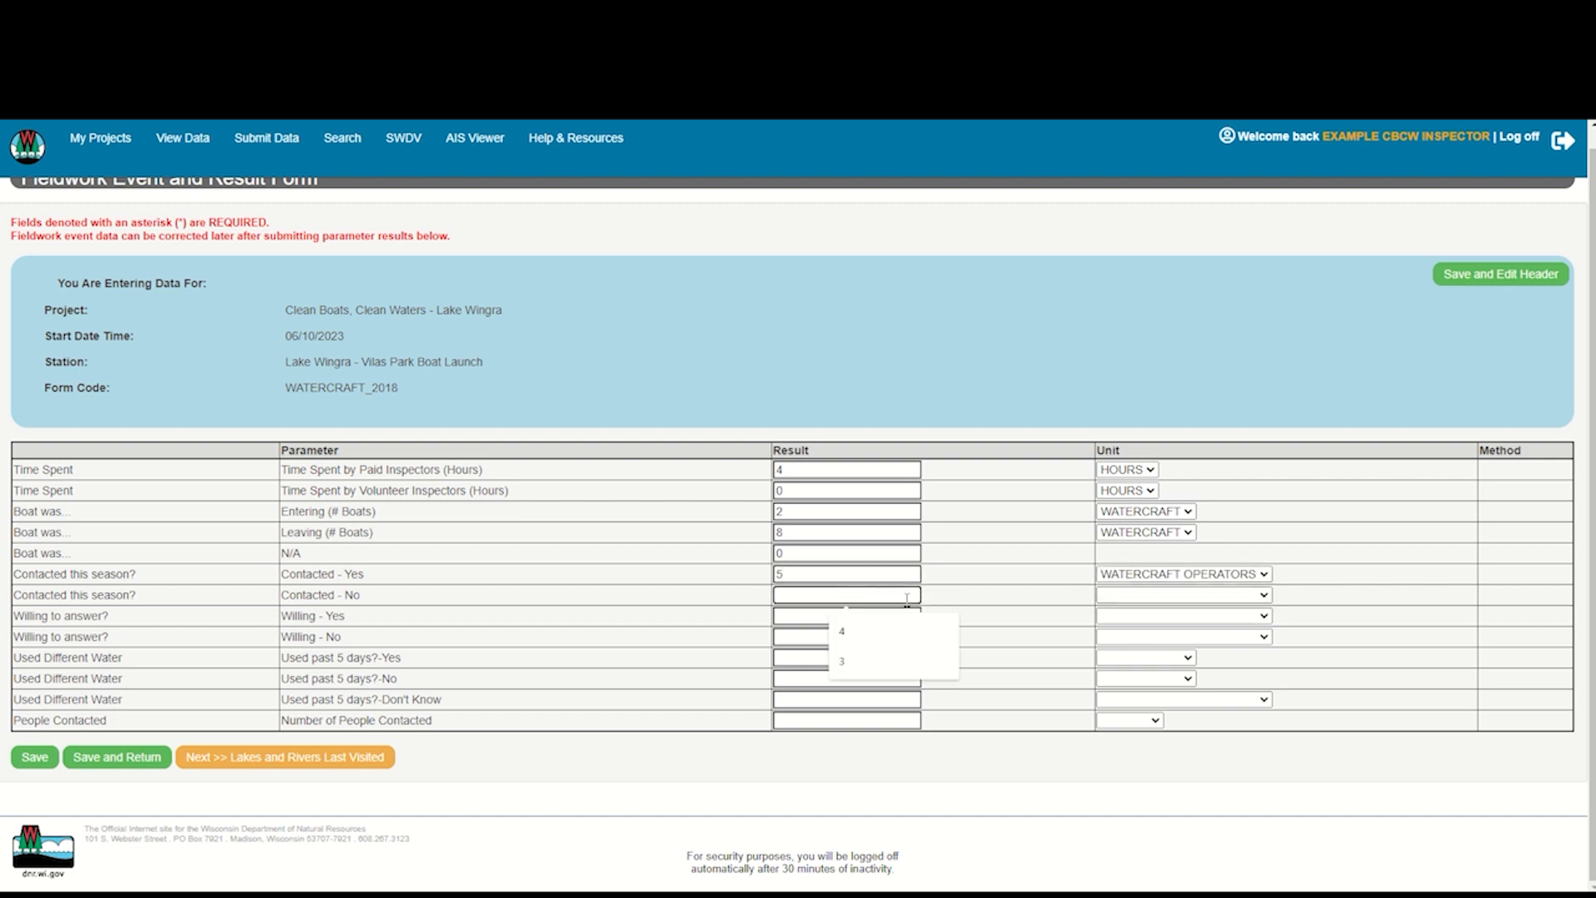
{"action": "type", "text": "6"}
{"action": "left_click", "coordinate": [1180, 595]}
{"action": "left_click", "coordinate": [1197, 616]}
Record willingness to answer as 8 for yes and 9 for no, both in watercraft operators
{"action": "left_click", "coordinate": [873, 616]}
{"action": "type", "text": "8"}
{"action": "left_click", "coordinate": [1181, 616]}
{"action": "left_click", "coordinate": [1197, 637]}
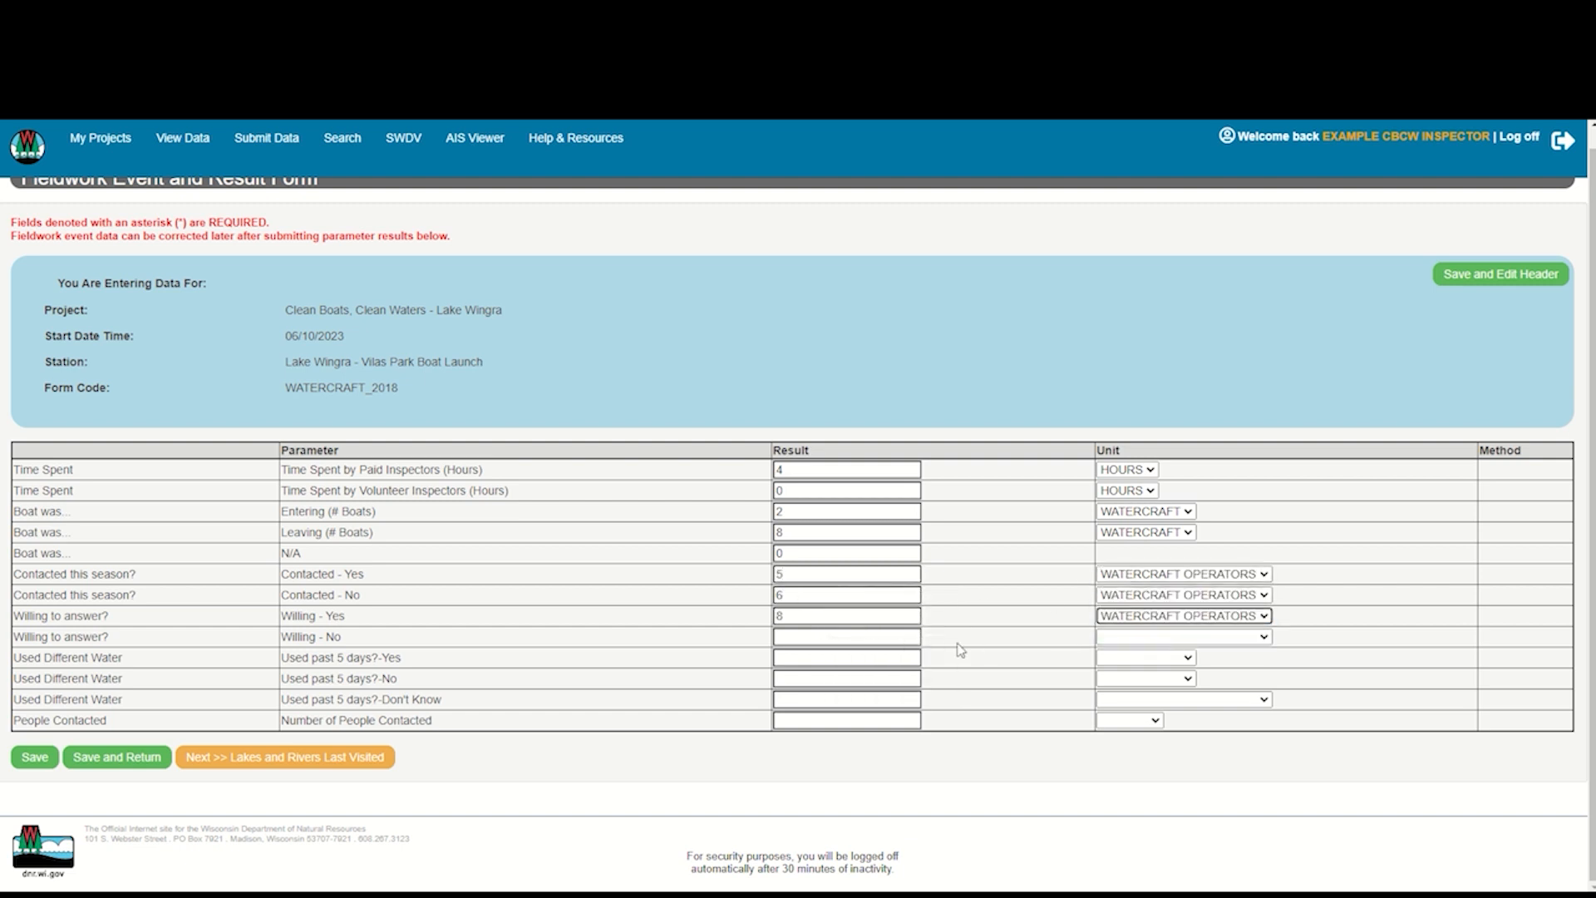
{"action": "left_click", "coordinate": [845, 637]}
{"action": "type", "text": "9"}
{"action": "left_click", "coordinate": [1180, 637]}
{"action": "left_click", "coordinate": [1197, 658]}
For use in the past 5 days, record 6 watercraft each for yes and no, and 6 watercraft operators for don't know
{"action": "left_click", "coordinate": [845, 657]}
{"action": "type", "text": "6"}
{"action": "left_click", "coordinate": [1146, 658]}
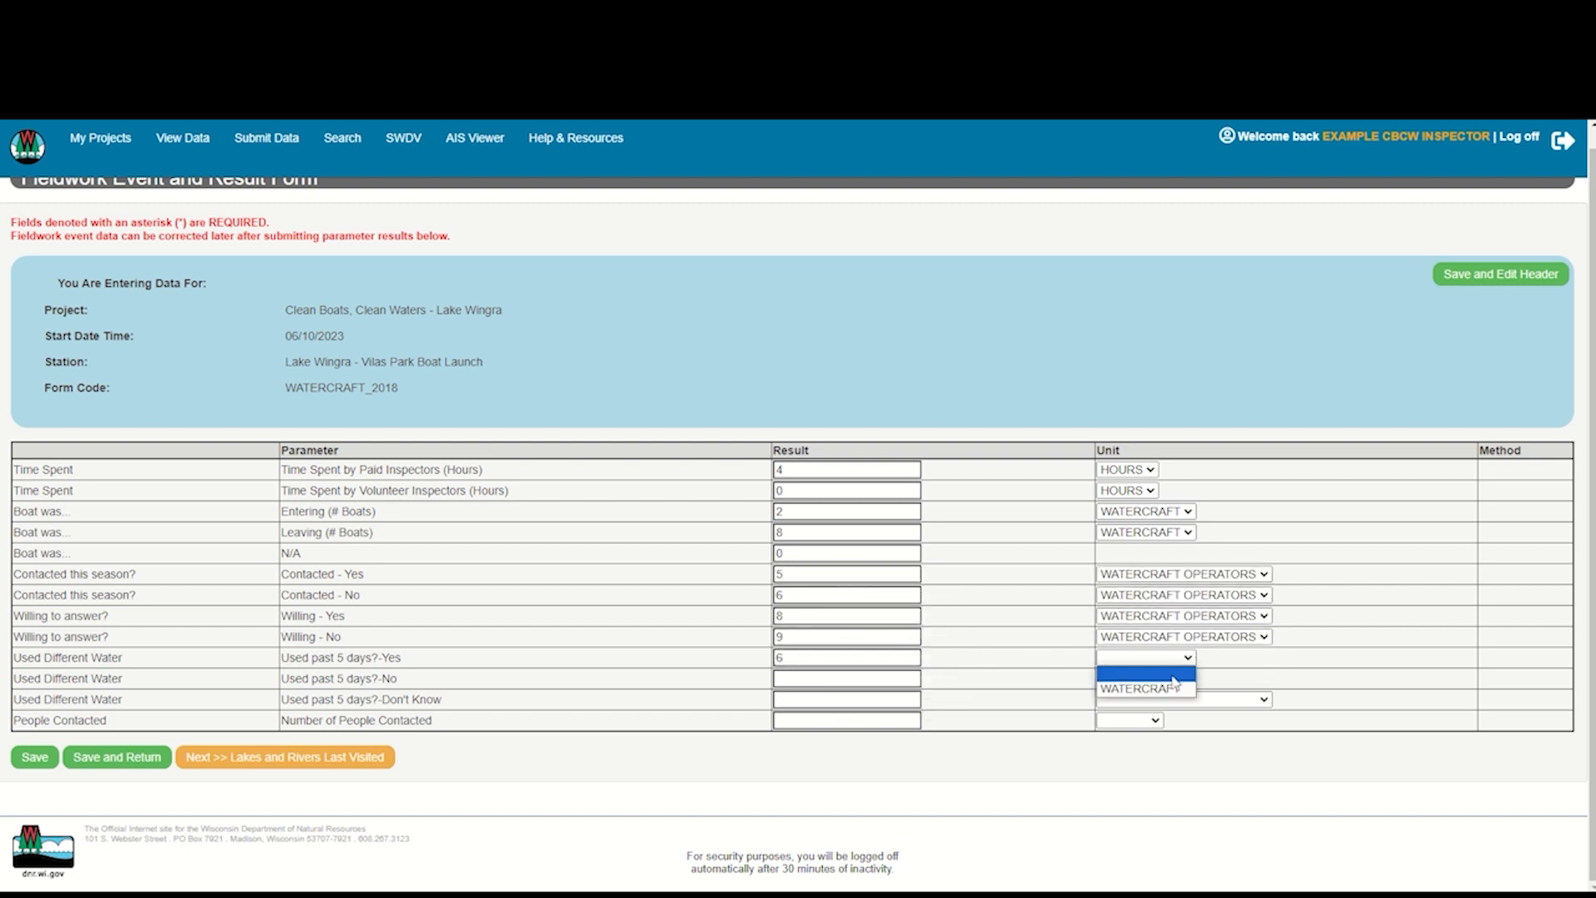
{"action": "left_click", "coordinate": [1174, 688]}
{"action": "left_click", "coordinate": [845, 678]}
{"action": "type", "text": "6"}
{"action": "left_click", "coordinate": [1145, 678]}
{"action": "left_click", "coordinate": [1146, 699]}
{"action": "left_click", "coordinate": [844, 699]}
{"action": "type", "text": "6"}
{"action": "left_click_drag", "start_coordinate": [1180, 699], "coordinate": [1197, 720]}
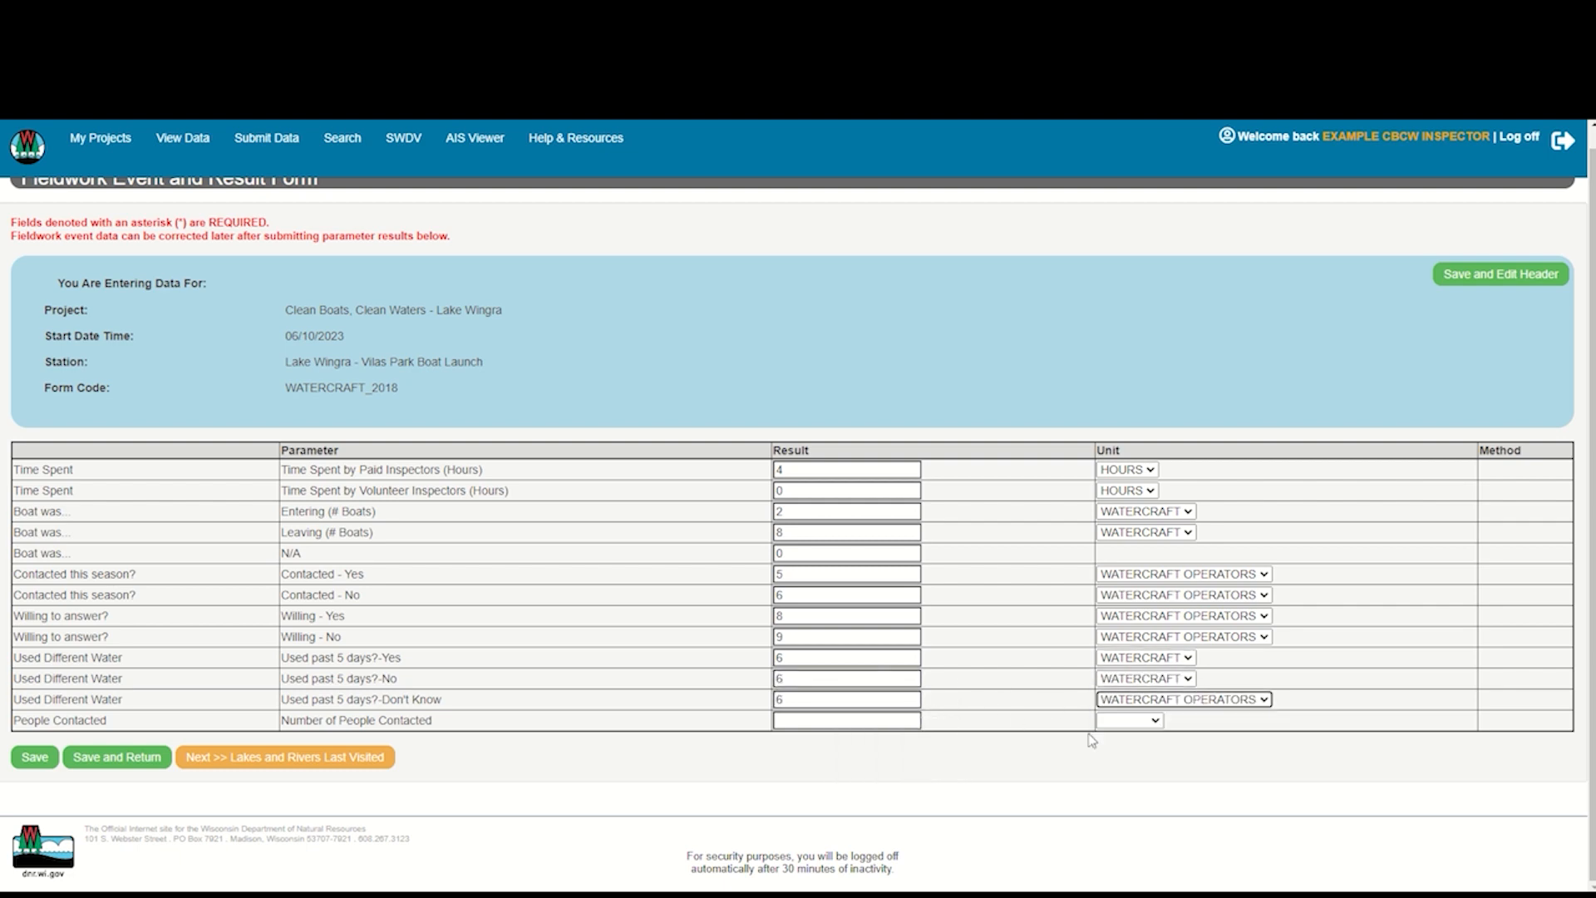
Set the number of people contacted to 2 people and continue to the Lakes and Rivers Last Visited form
{"action": "left_click", "coordinate": [844, 720]}
{"action": "type", "text": "2"}
{"action": "left_click", "coordinate": [1129, 720]}
{"action": "left_click", "coordinate": [1122, 753]}
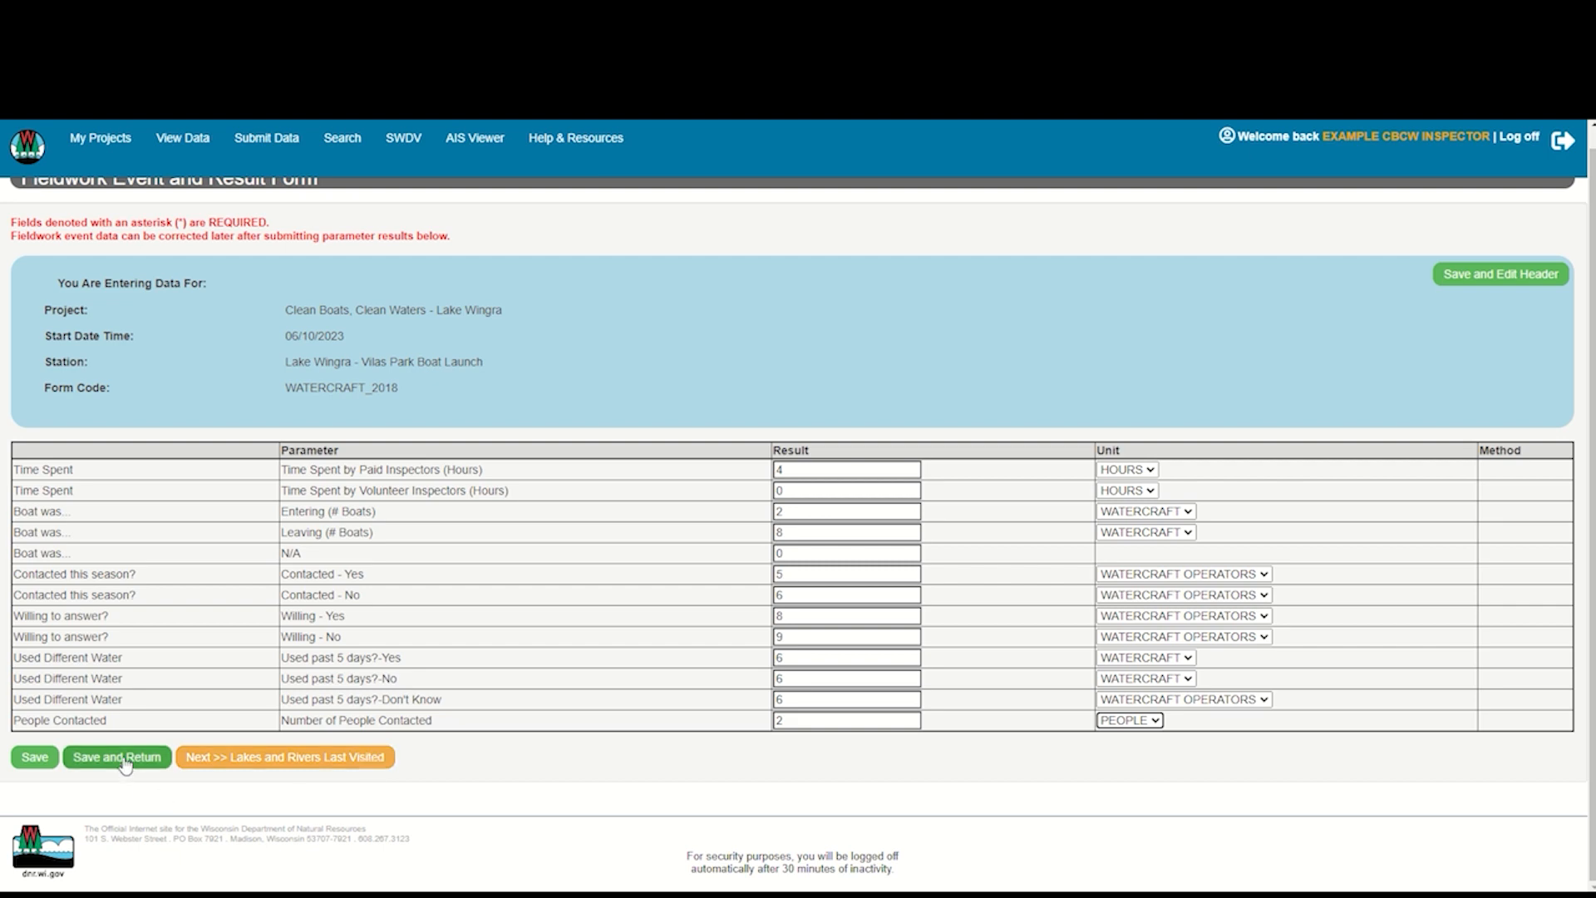
{"action": "left_click", "coordinate": [302, 767]}
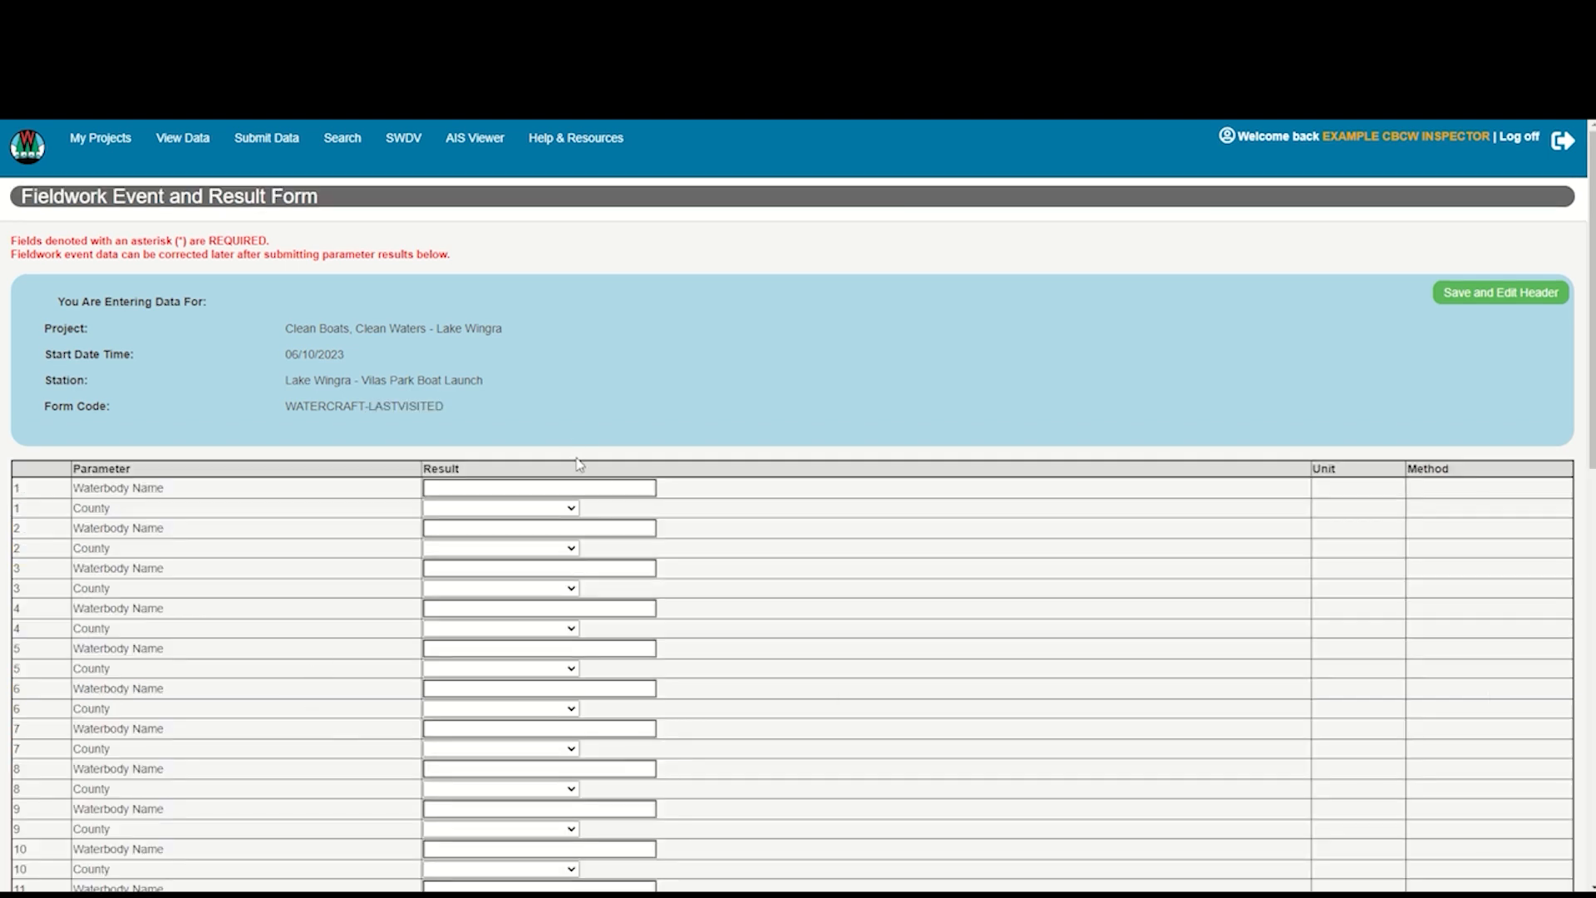
Enter Lake Mendota in Dane County as the first last-visited waterbody
{"action": "left_click", "coordinate": [632, 488]}
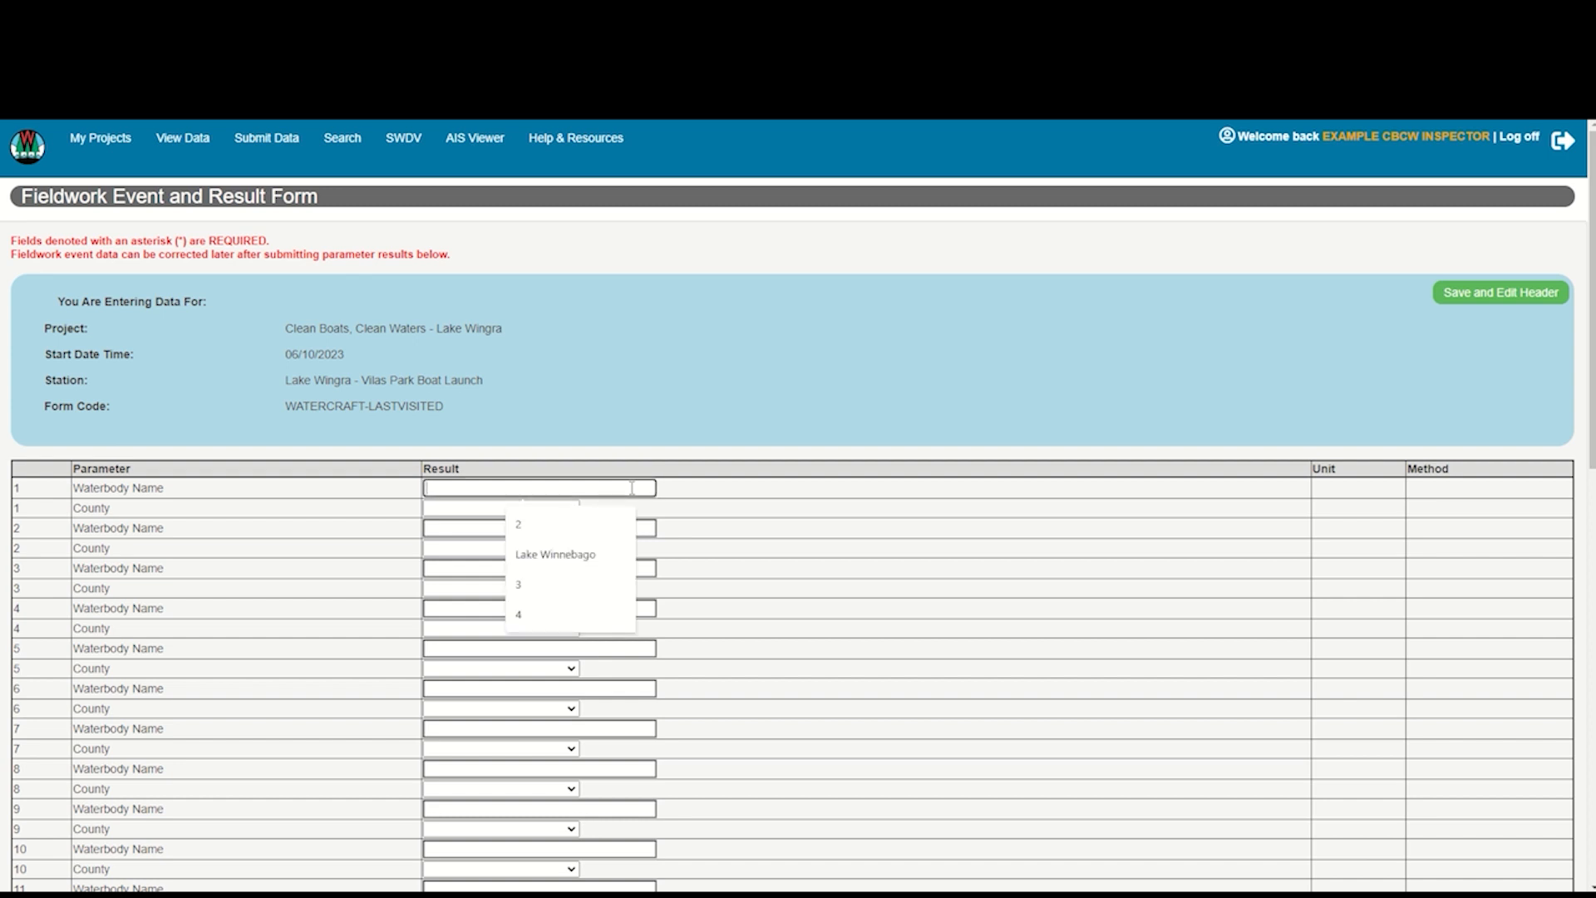
{"action": "type", "text": "Lake Mendot"}
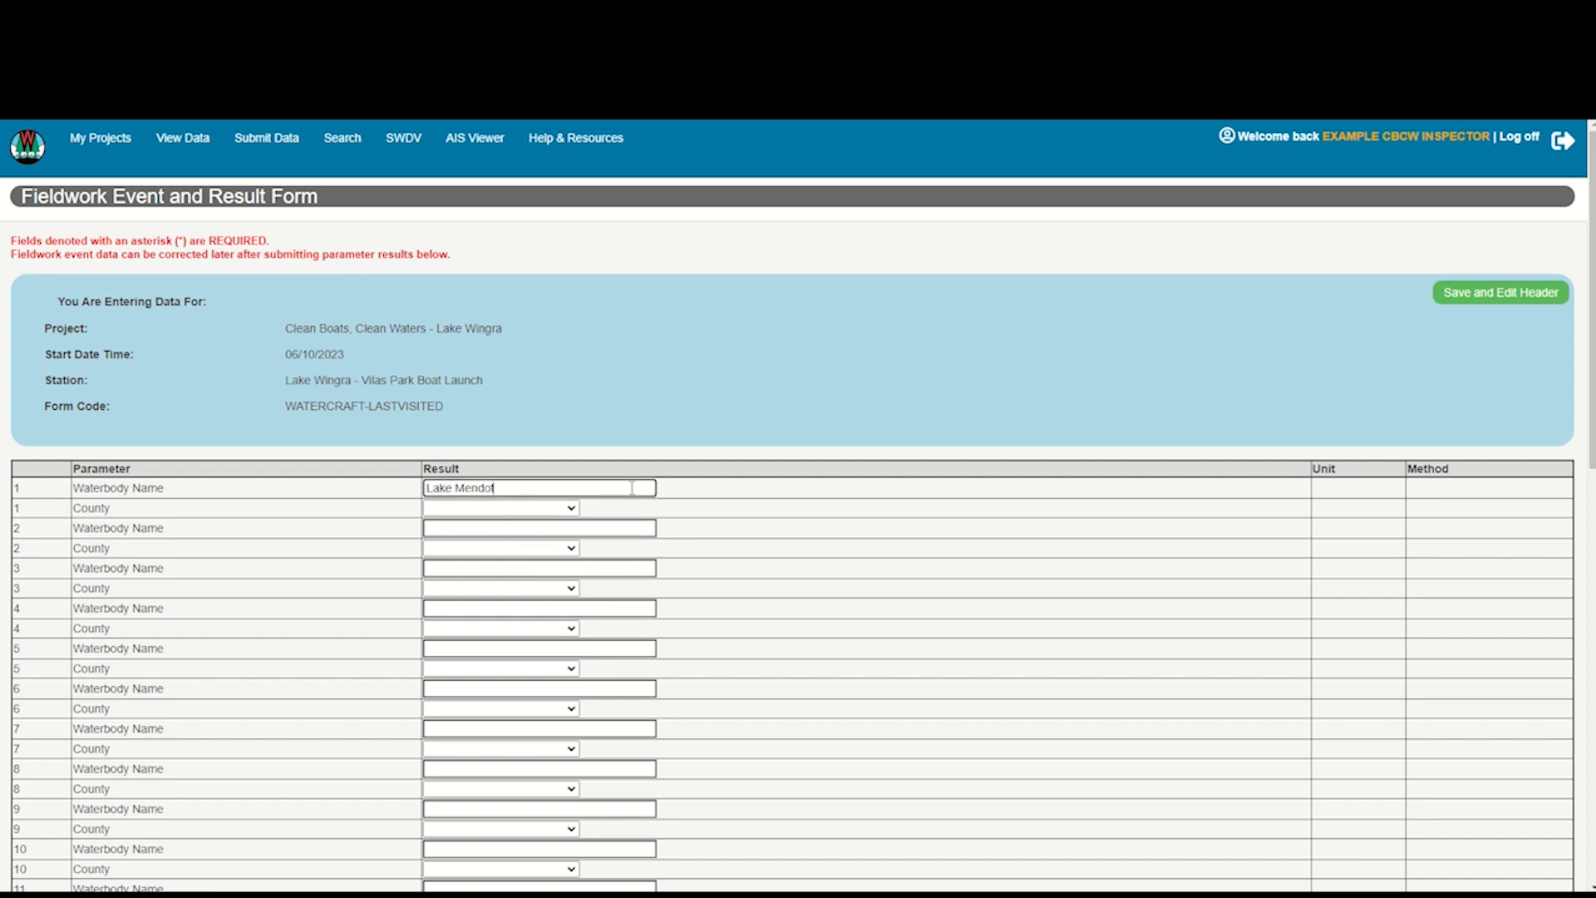
{"action": "type", "text": "a"}
{"action": "left_click", "coordinate": [573, 508]}
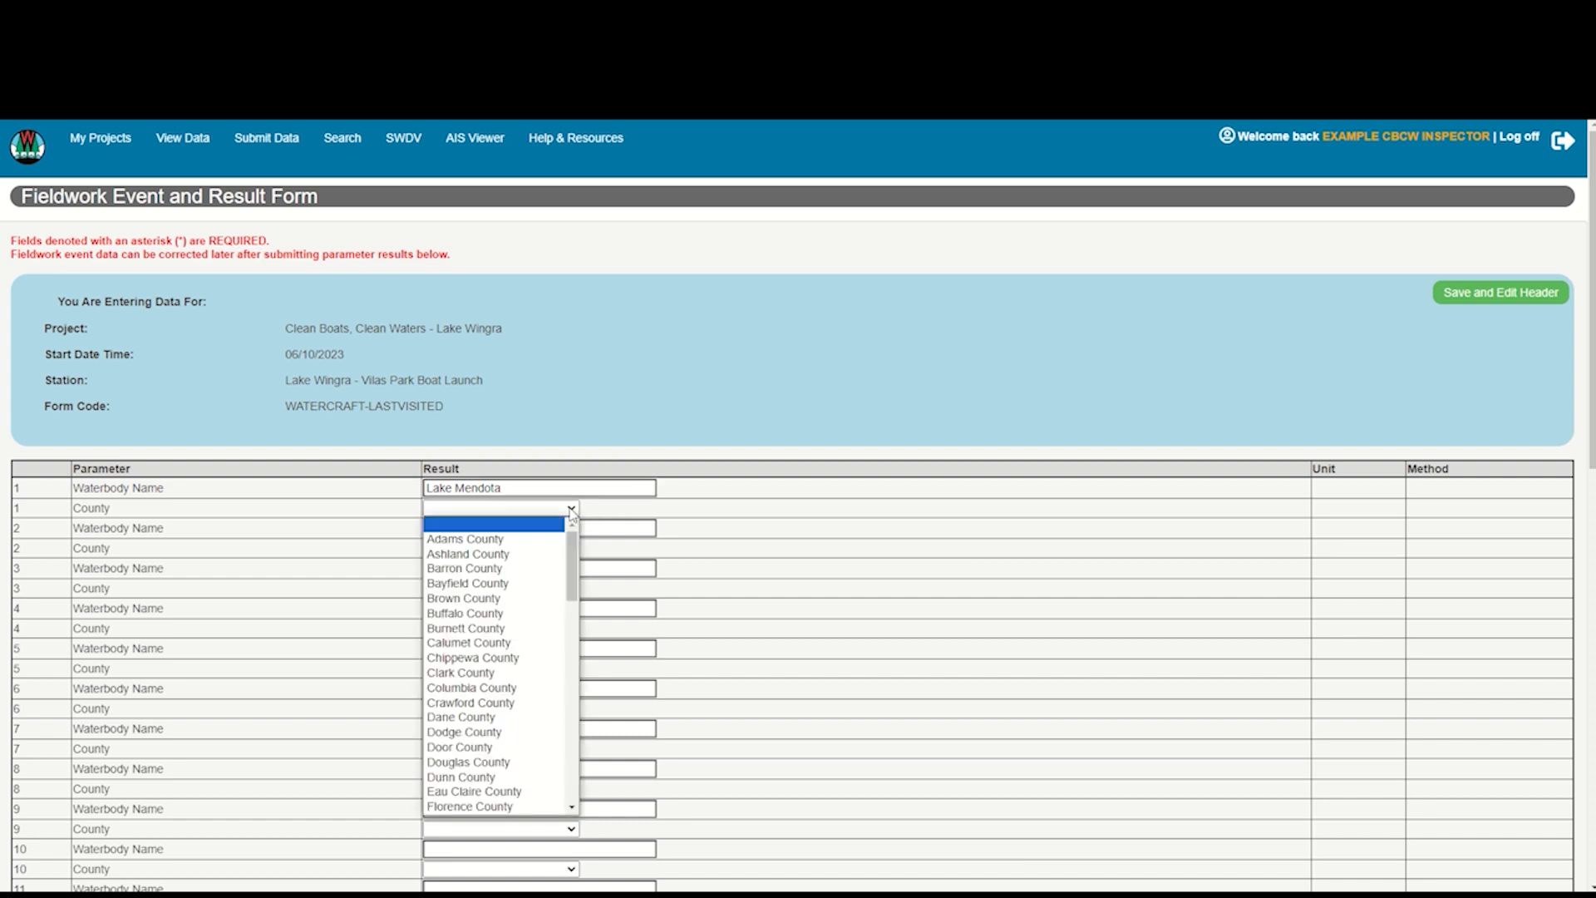
{"action": "left_click", "coordinate": [491, 717]}
{"action": "left_click", "coordinate": [767, 549]}
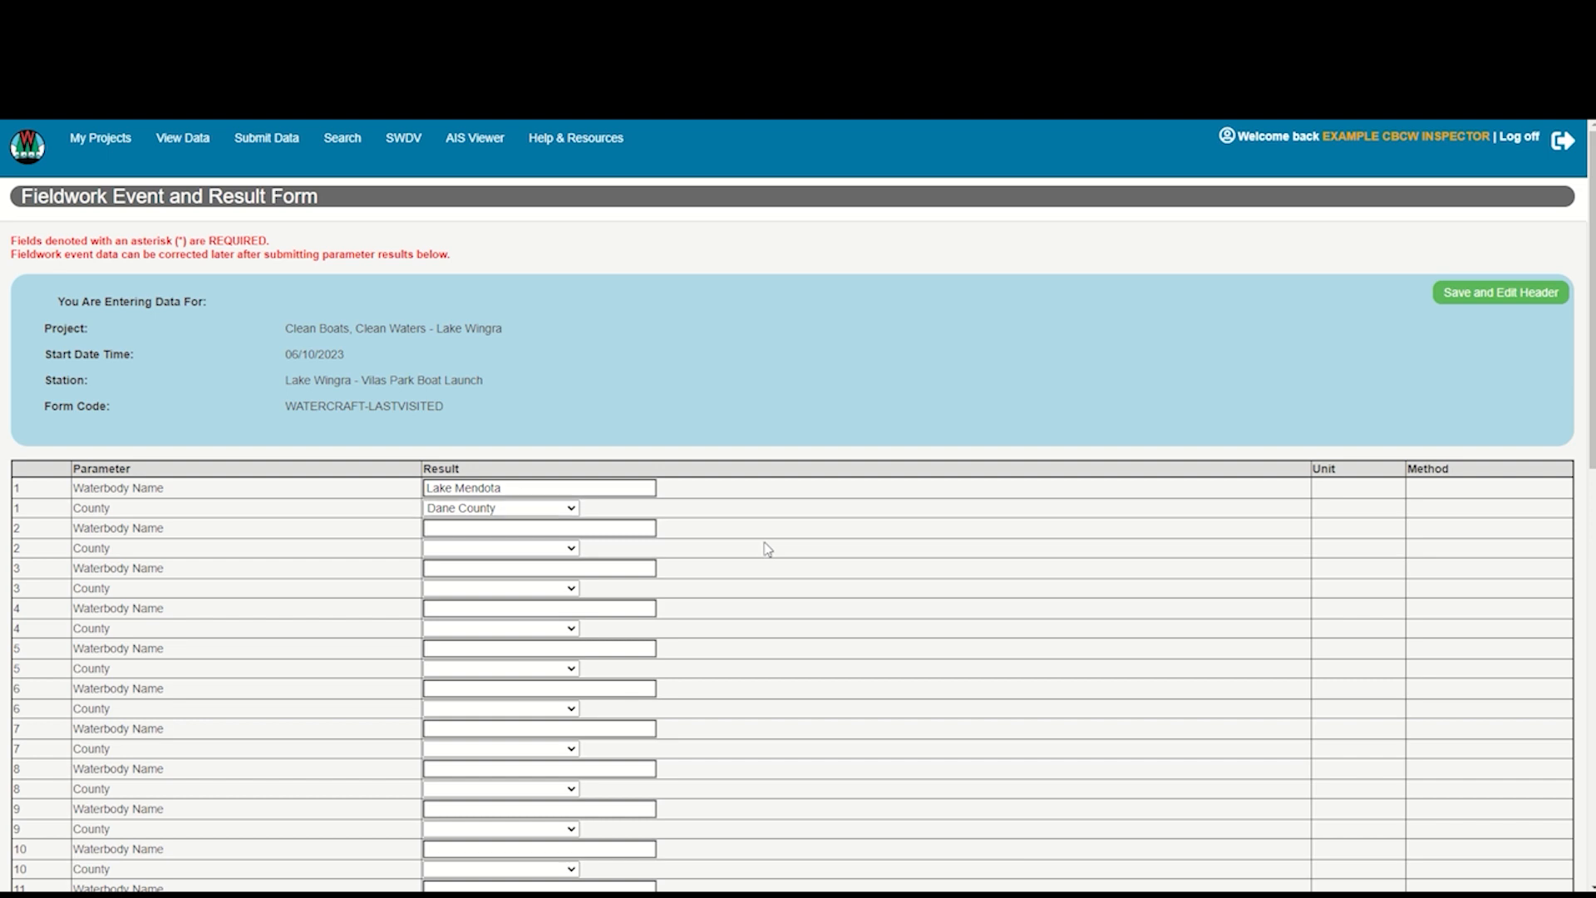
Save the last-visited waterbody results and return to the monitoring data list
{"action": "scroll", "coordinate": [767, 548], "scroll_direction": "down", "scroll_amount": 5}
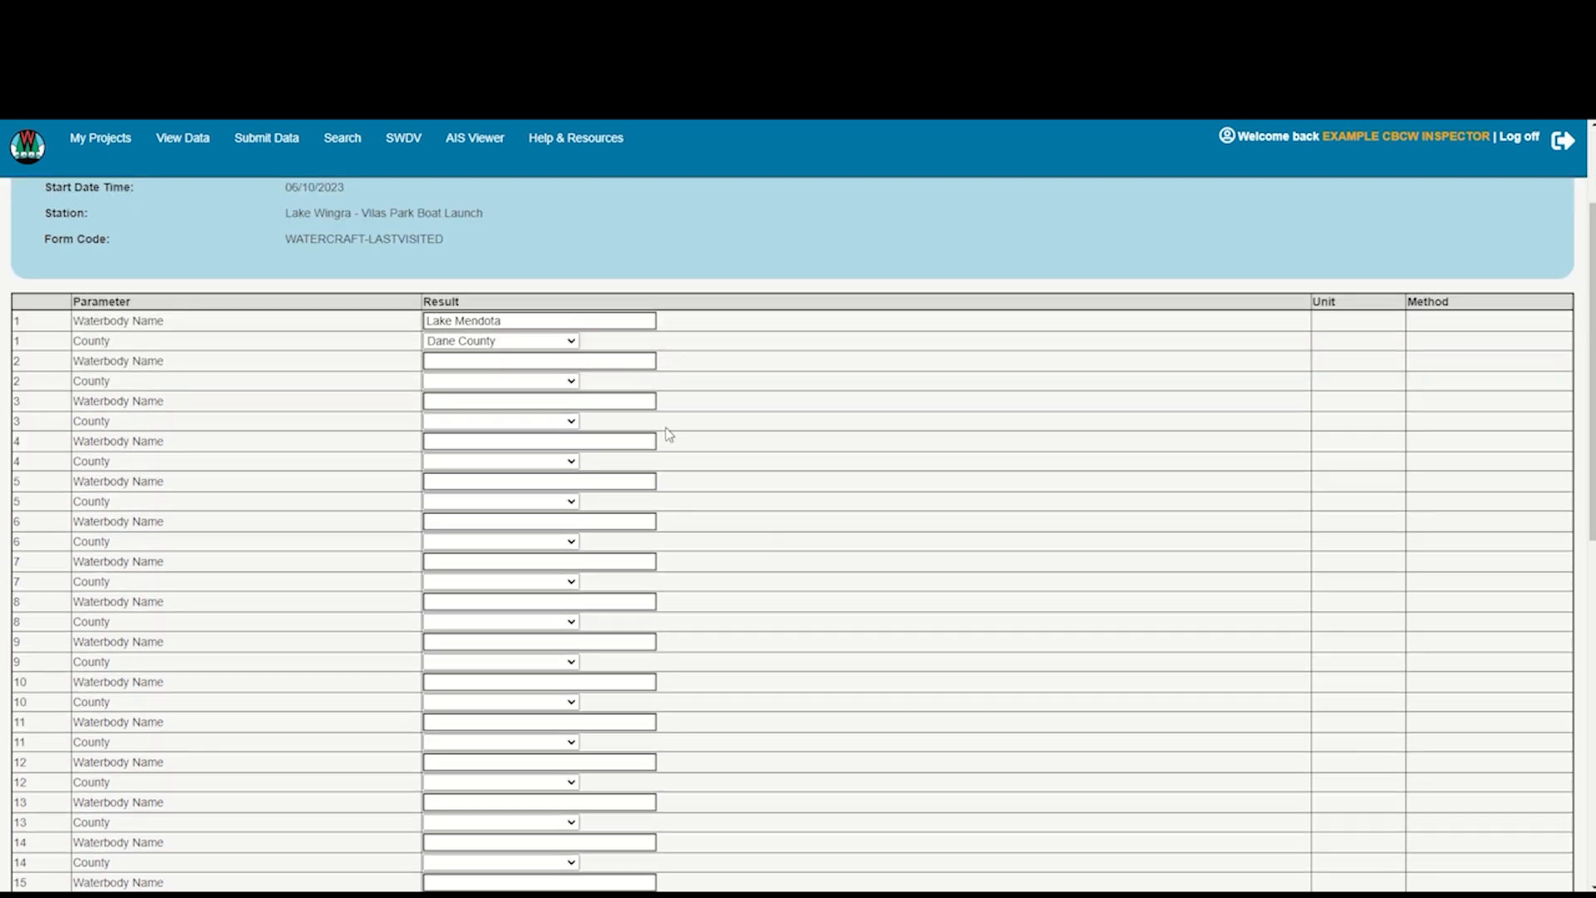
{"action": "scroll", "coordinate": [612, 348], "scroll_direction": "down", "scroll_amount": 6}
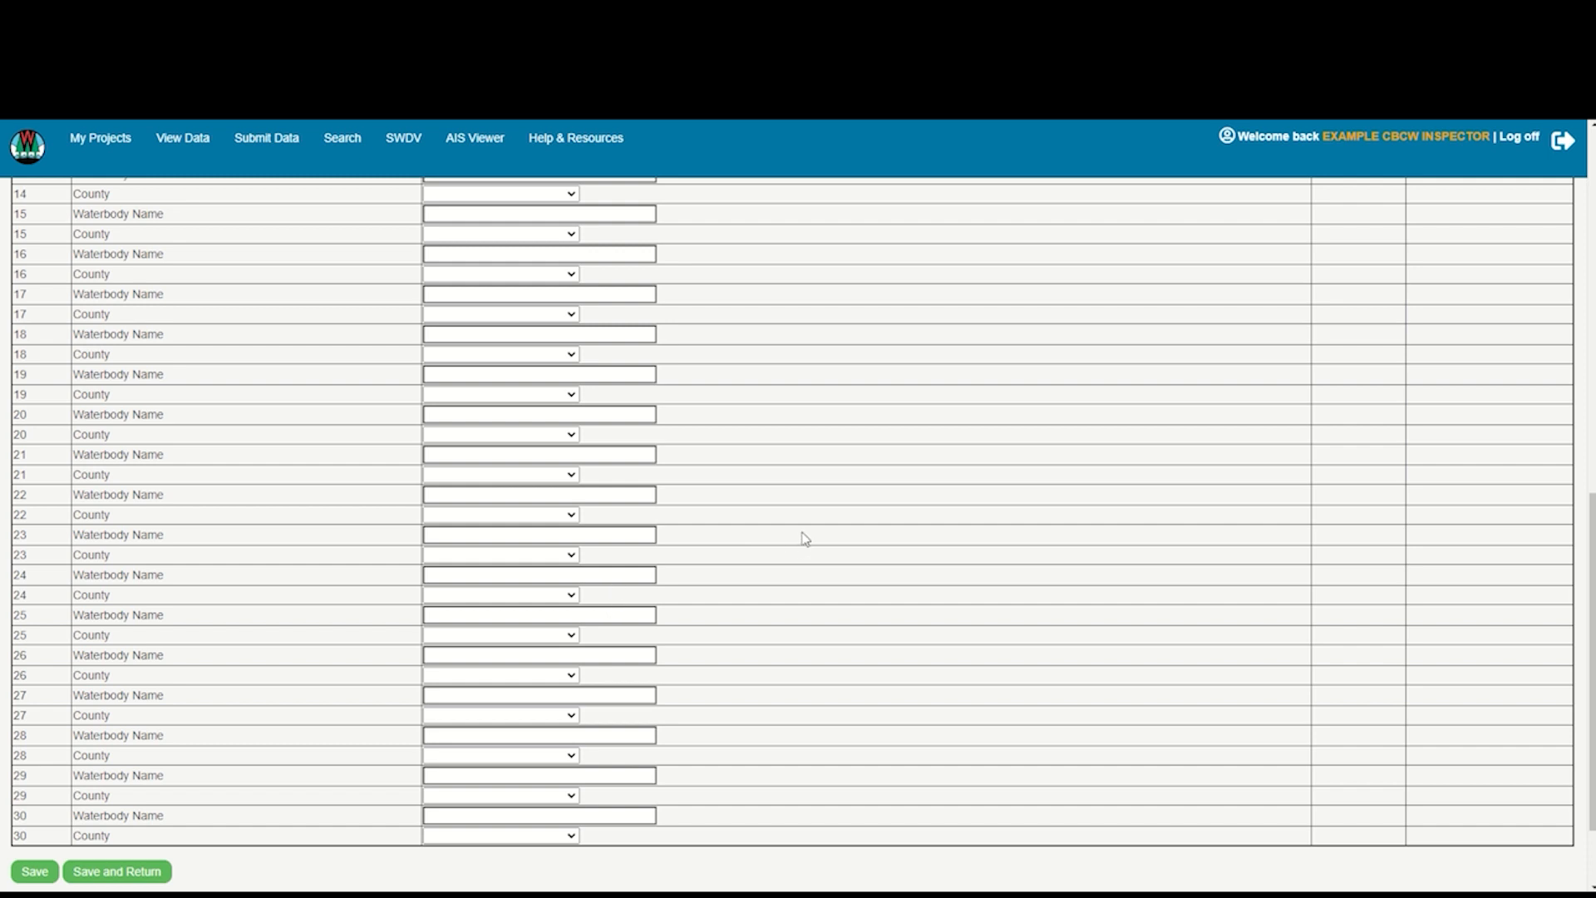
{"action": "scroll", "coordinate": [775, 480], "scroll_direction": "down", "scroll_amount": 1}
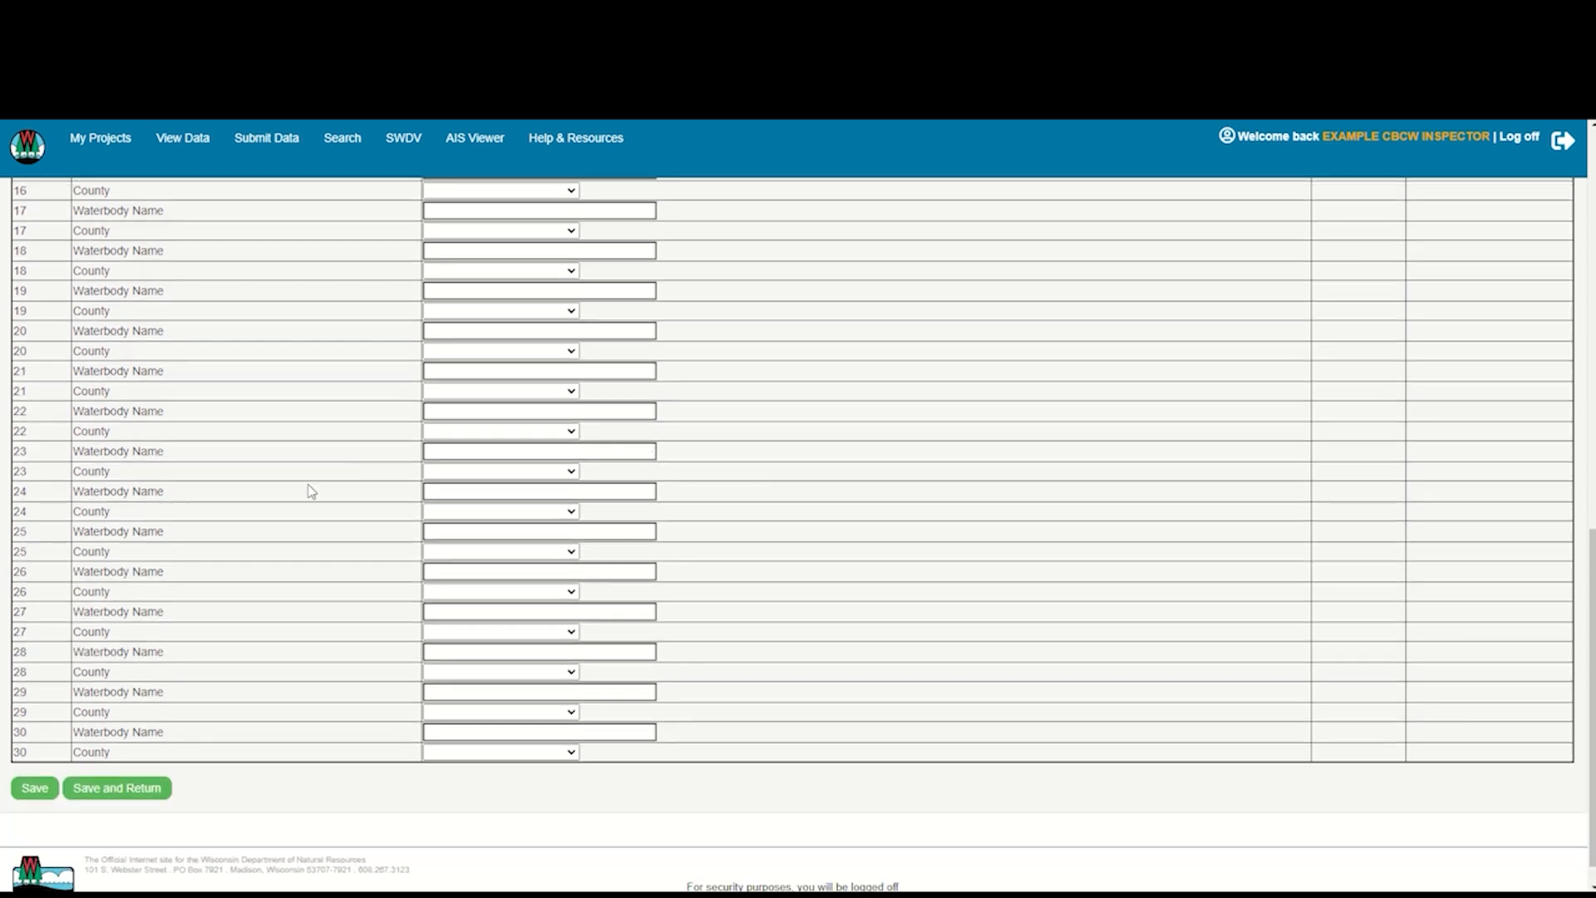
{"action": "left_click", "coordinate": [139, 794]}
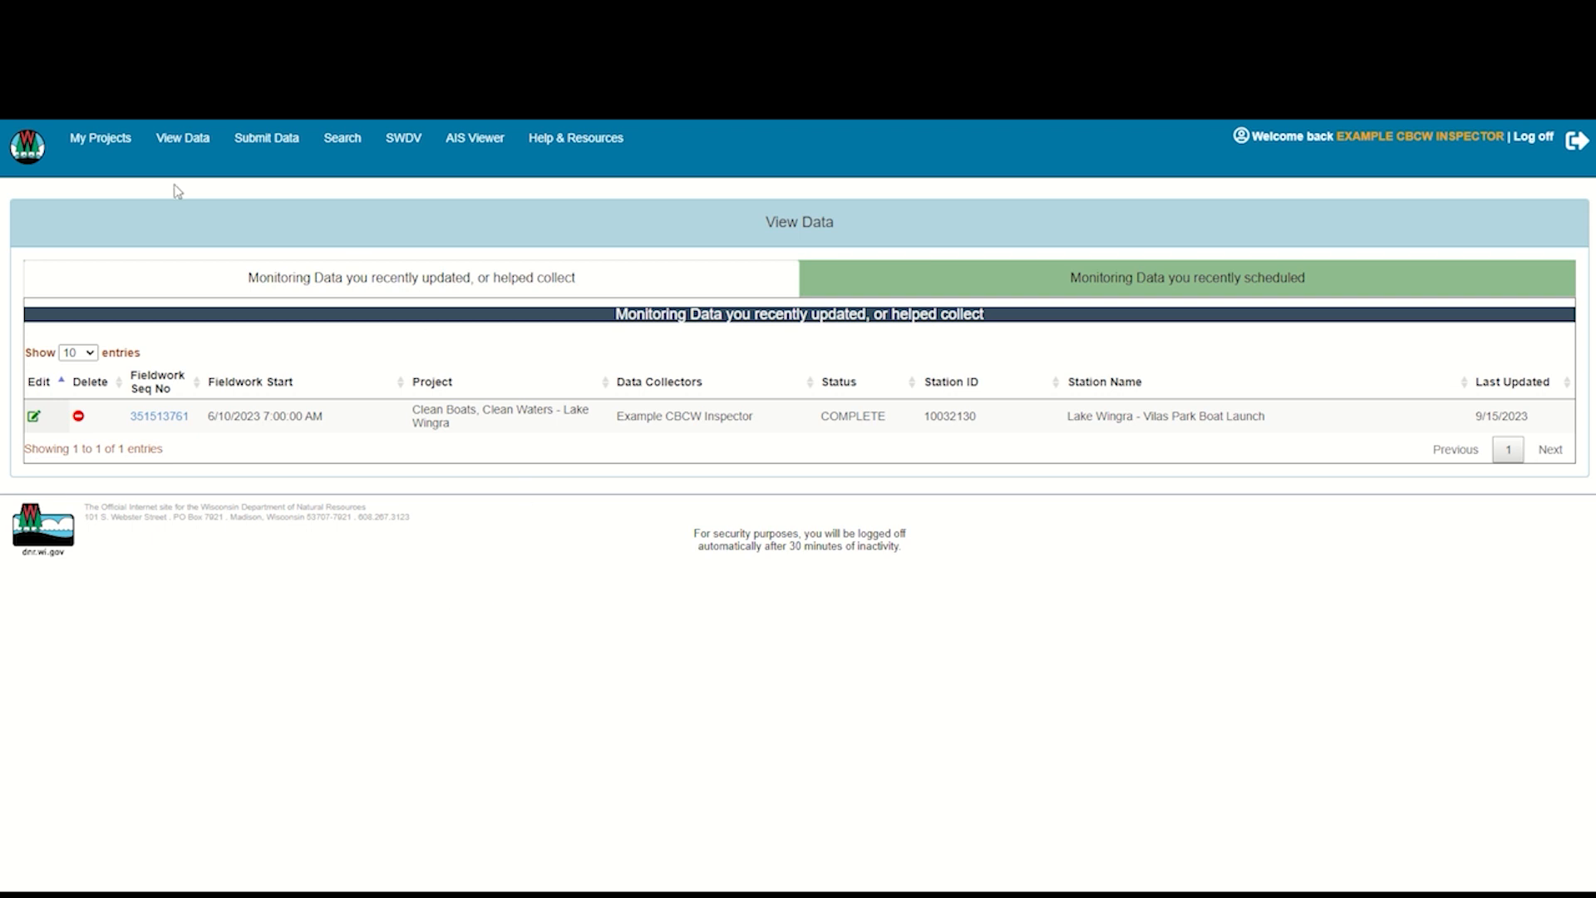
Return to the SWIMS home page and start a new fieldwork record
{"action": "left_click", "coordinate": [31, 155]}
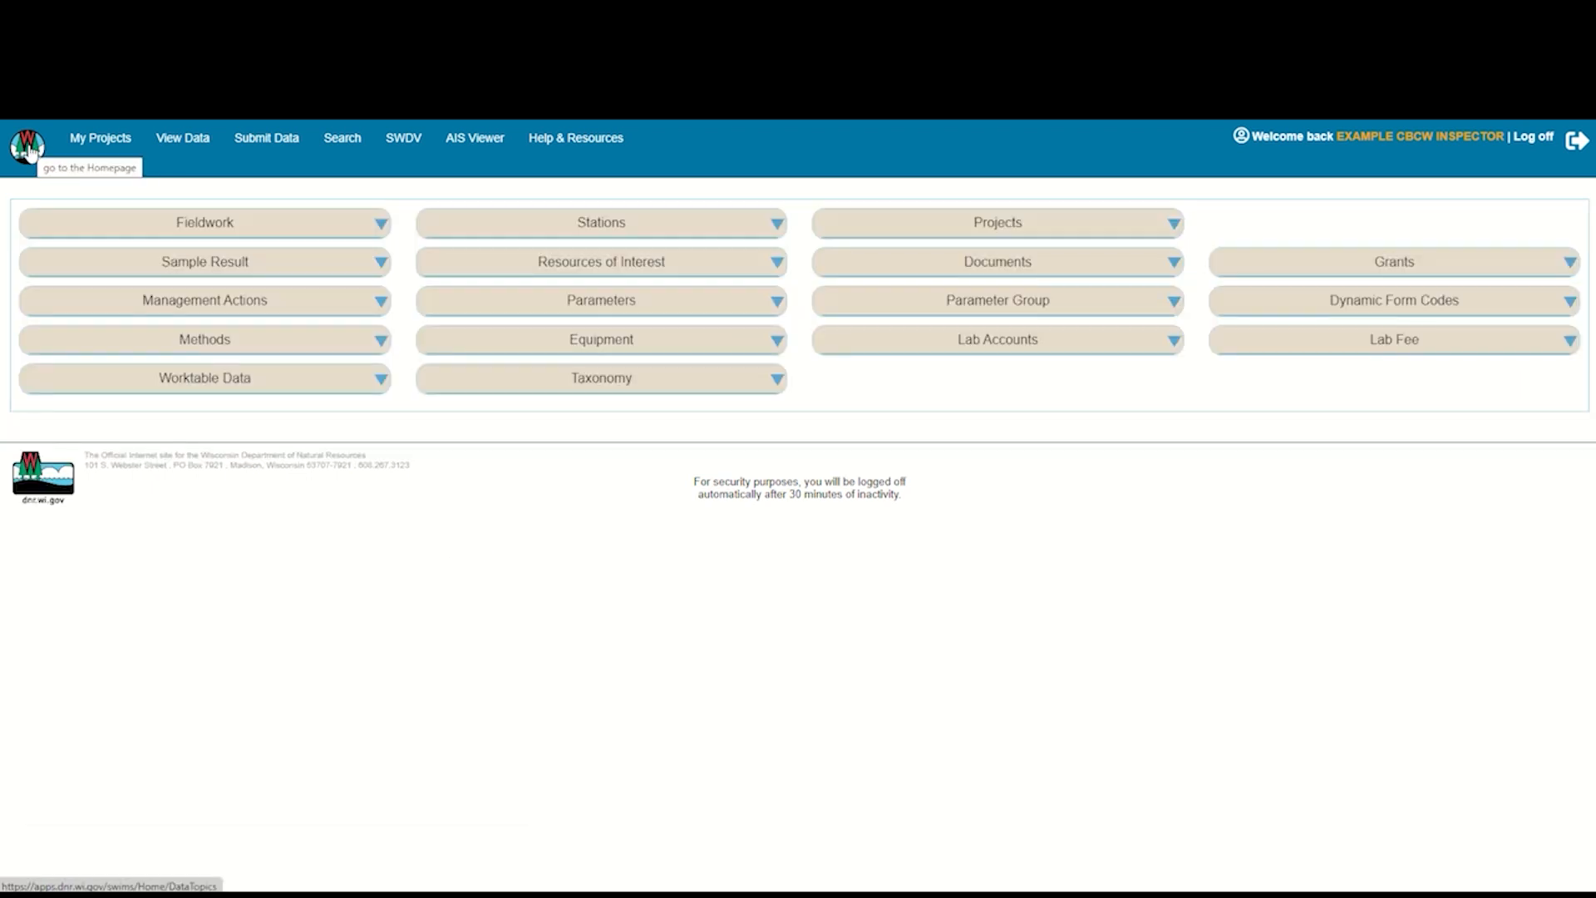
{"action": "left_click", "coordinate": [381, 222]}
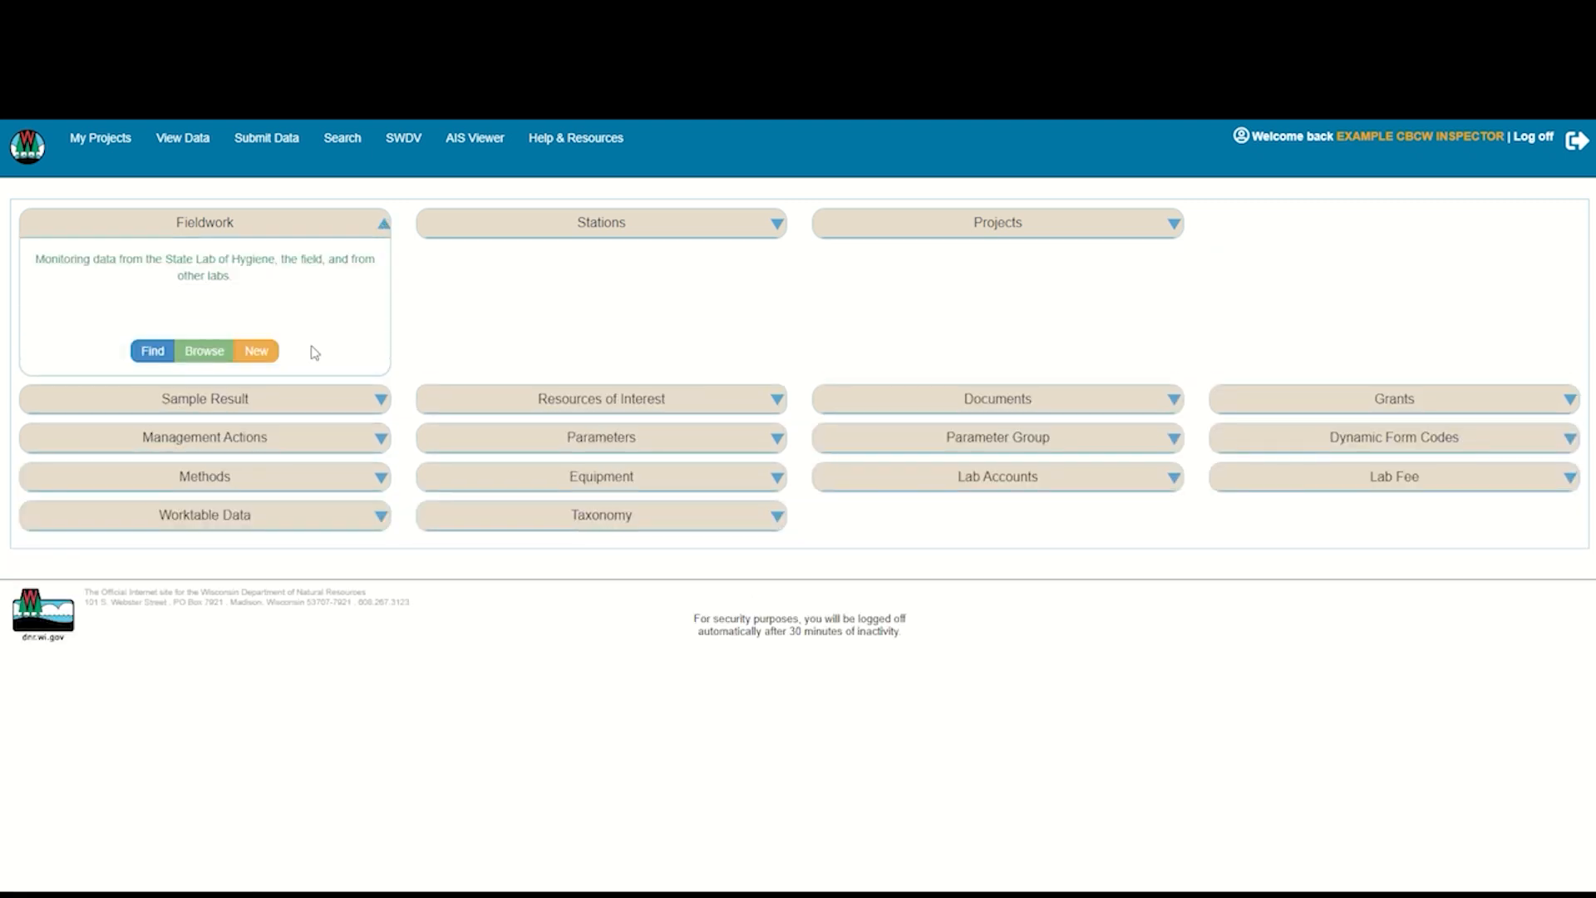
{"action": "left_click", "coordinate": [257, 351]}
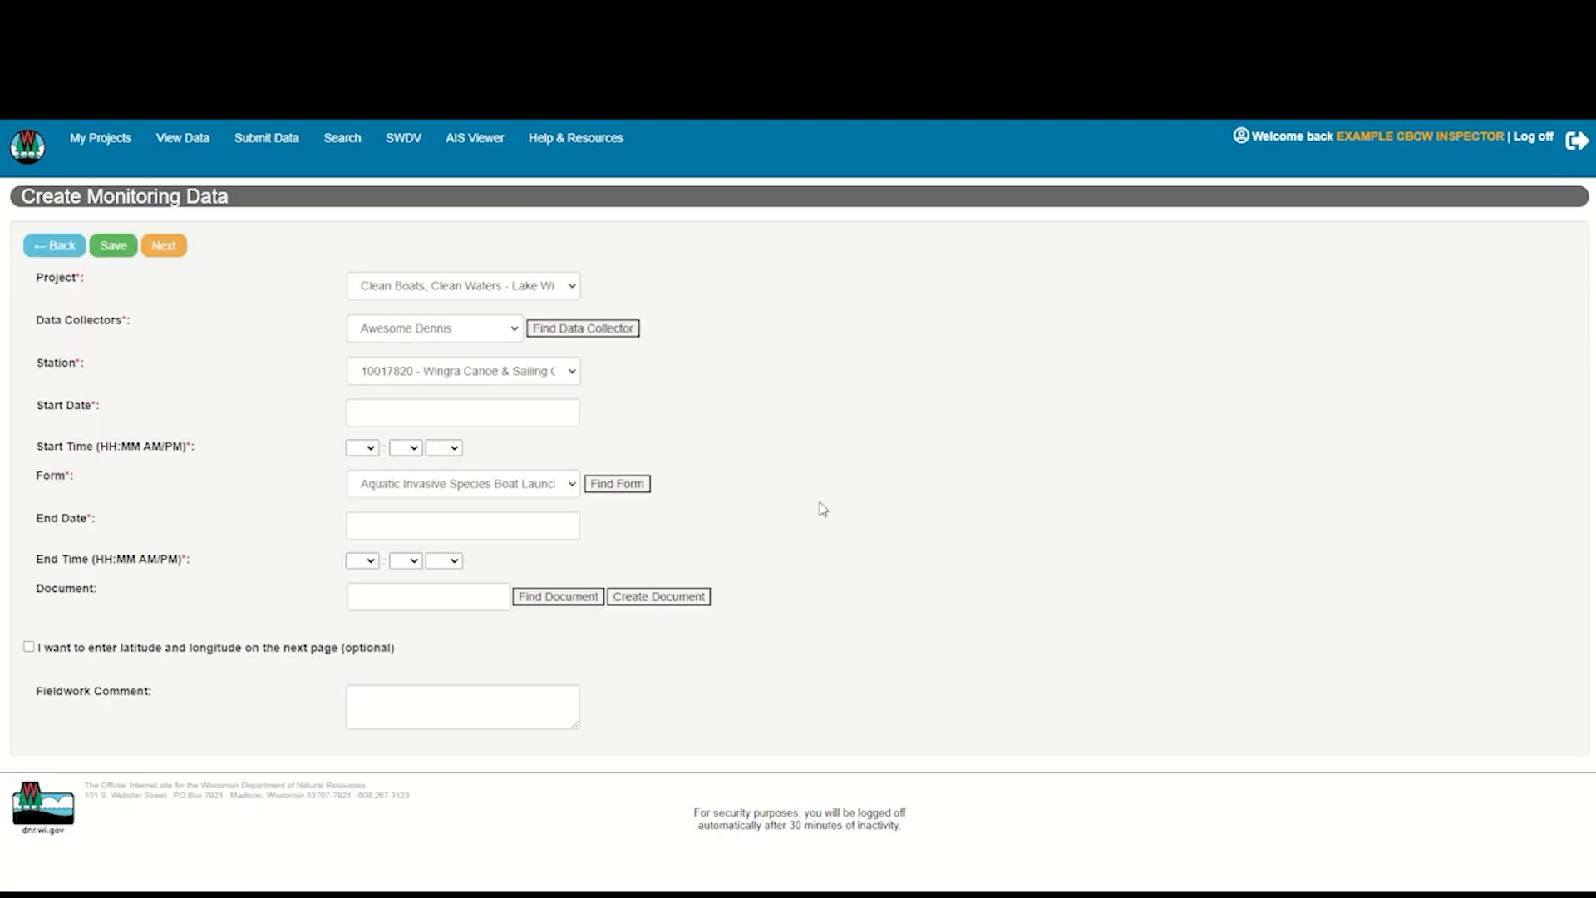